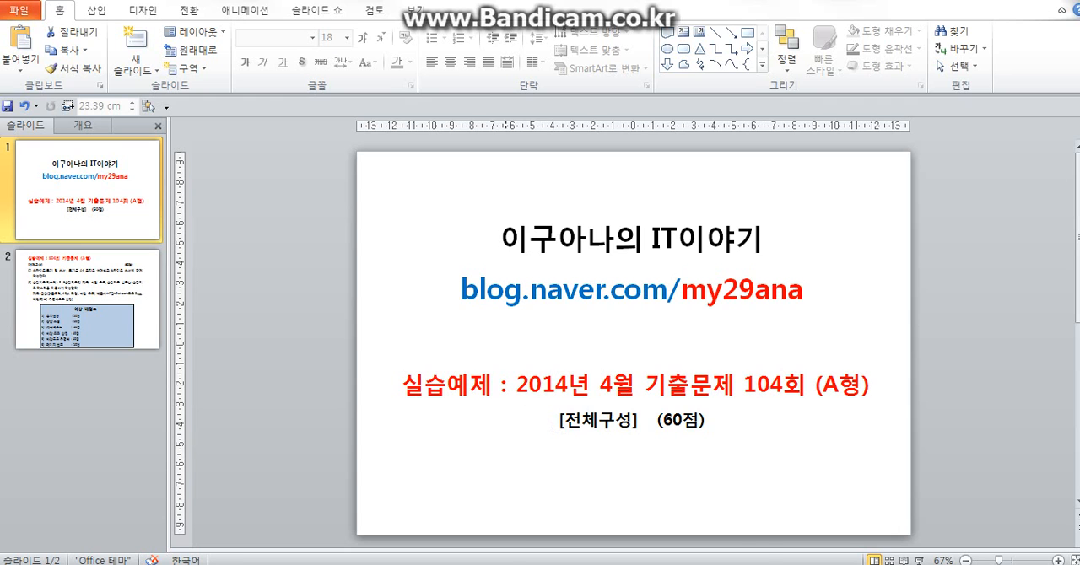
- Read the exam requirements on slide 2, highlighting the A4 slide size instruction
{"action": "mouse_move", "coordinate": [494, 563]}
{"action": "left_click", "coordinate": [494, 536]}
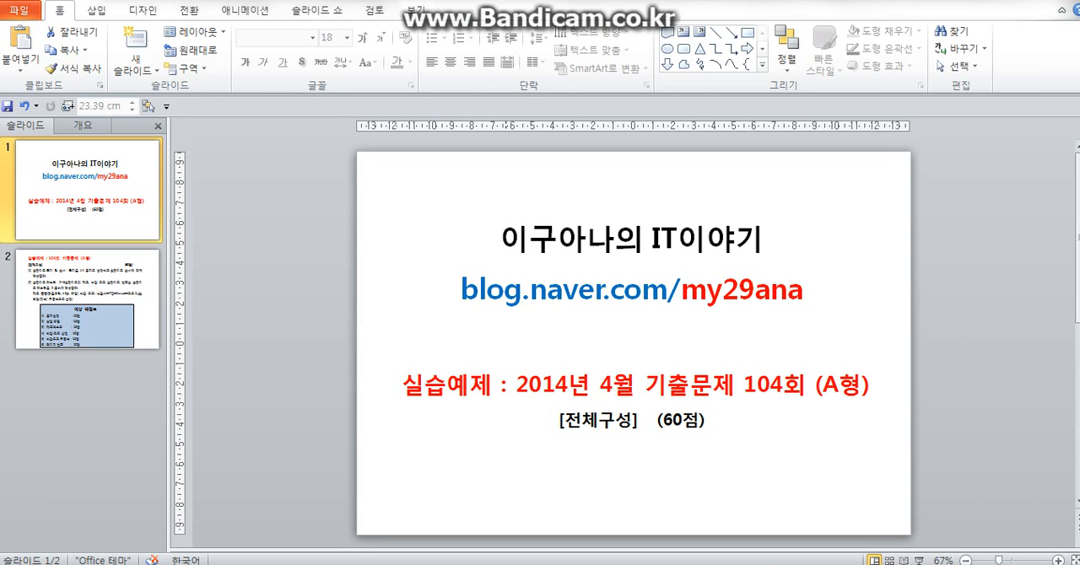
{"action": "left_click", "coordinate": [122, 318]}
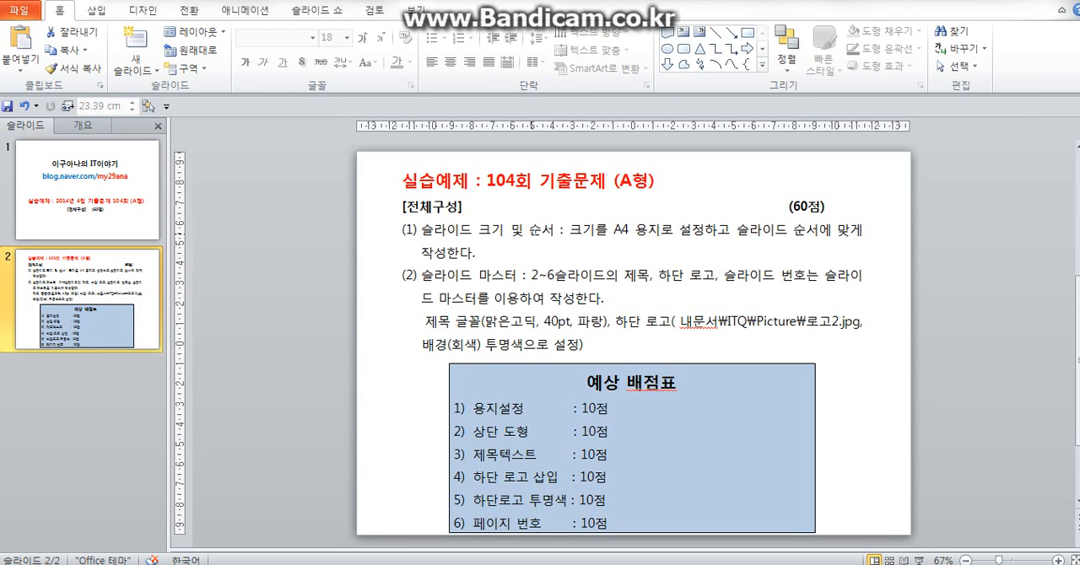
{"action": "left_click_drag", "start_coordinate": [570, 229], "coordinate": [680, 229]}
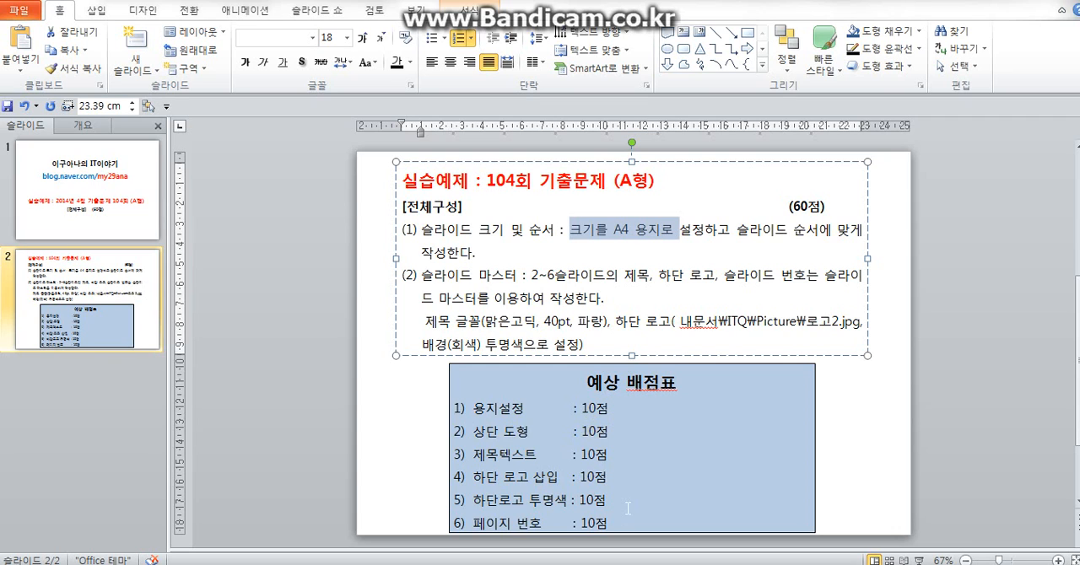
- Switch to the blank presentation and set its slide size to A4 paper (210x297mm)
{"action": "left_click", "coordinate": [666, 496]}
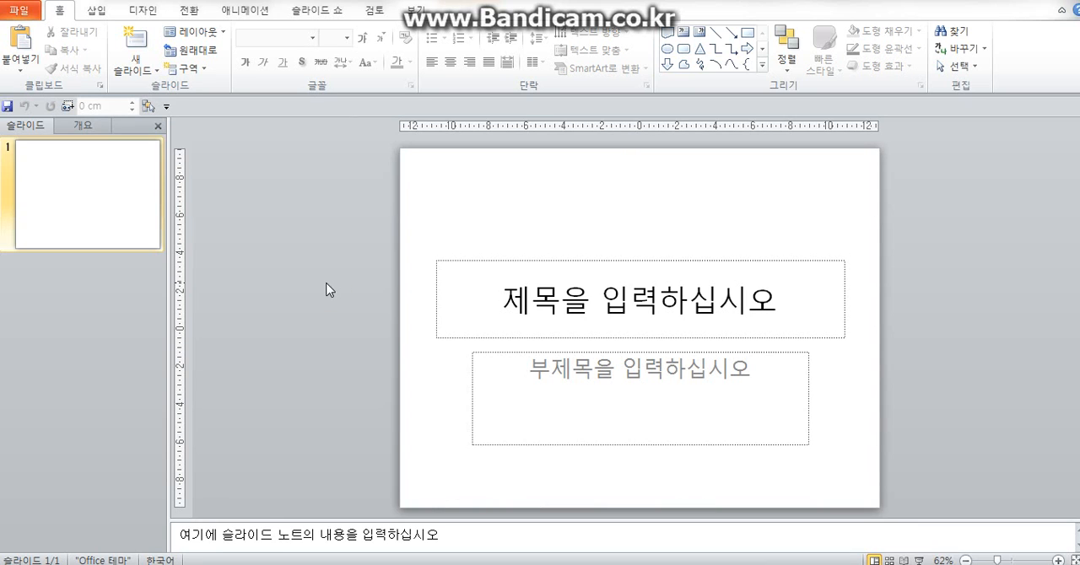
{"action": "left_click", "coordinate": [151, 17]}
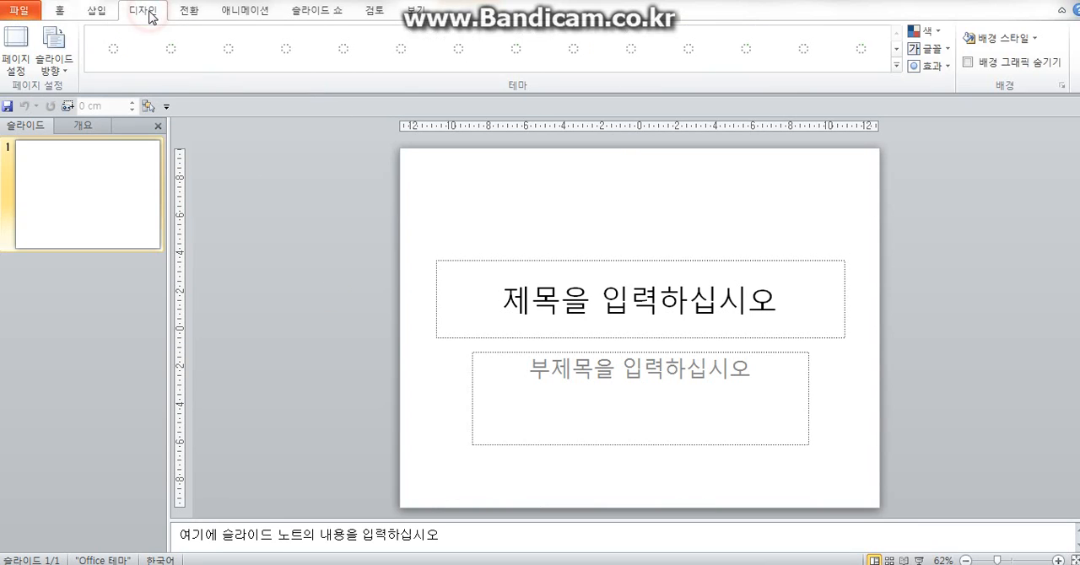
{"action": "left_click", "coordinate": [23, 53]}
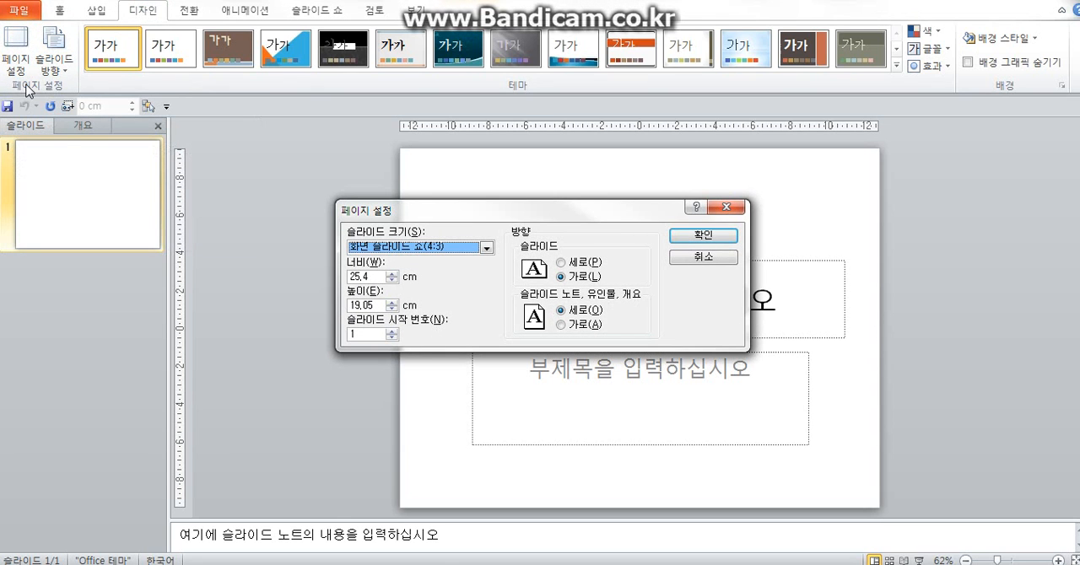
{"action": "left_click", "coordinate": [487, 247]}
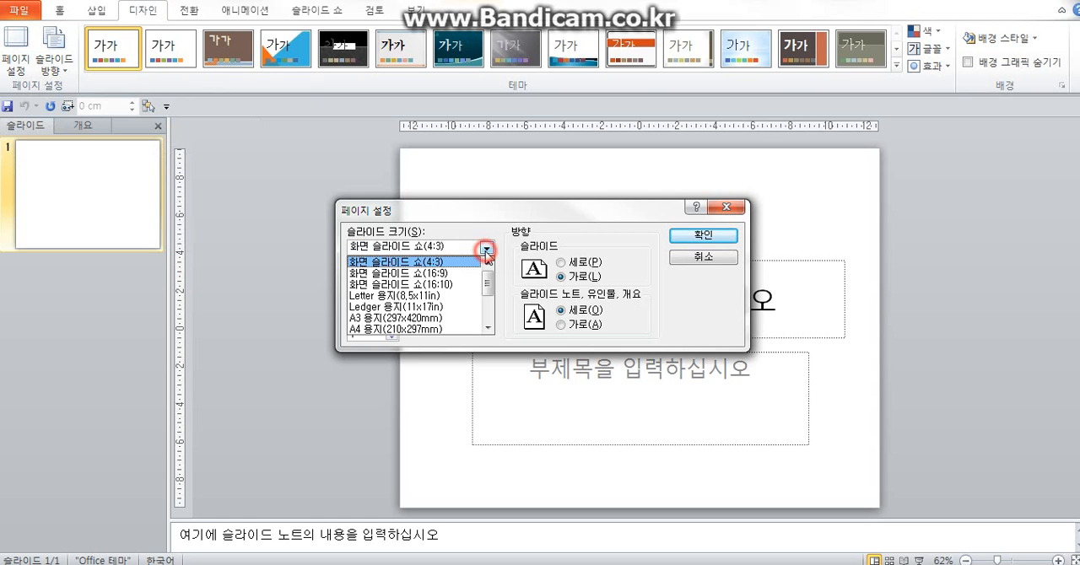
{"action": "left_click", "coordinate": [456, 330]}
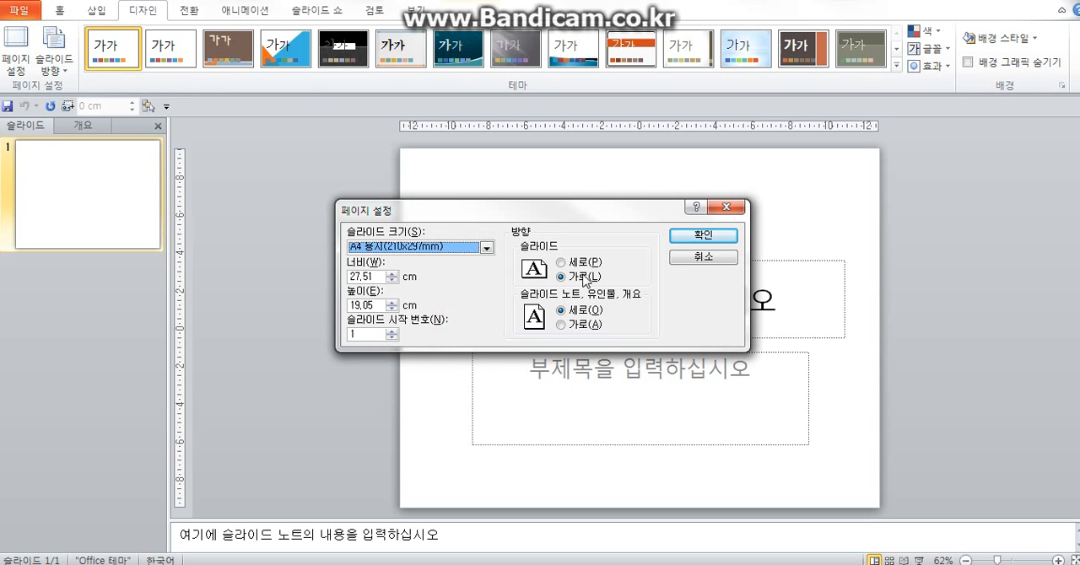
{"action": "left_click", "coordinate": [697, 237]}
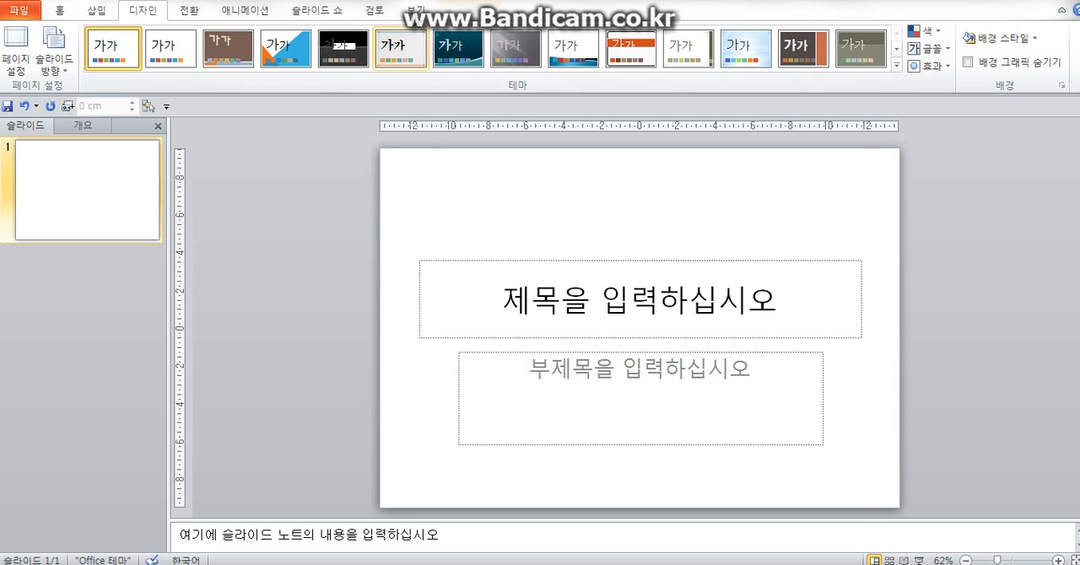
- Open the slide master view and select the top-level Office theme slide master
{"action": "left_click", "coordinate": [416, 10]}
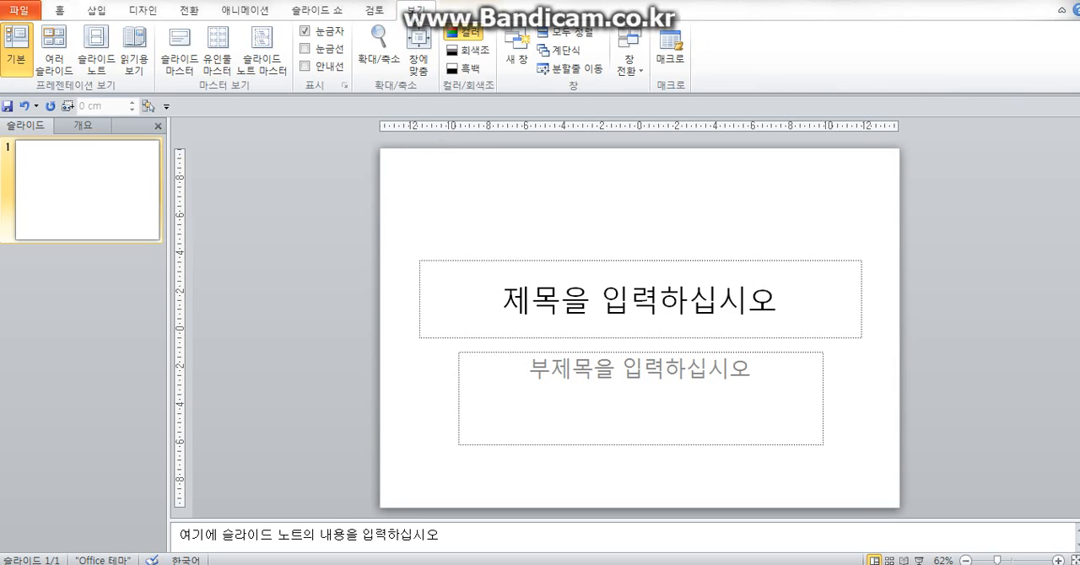
{"action": "left_click", "coordinate": [173, 55]}
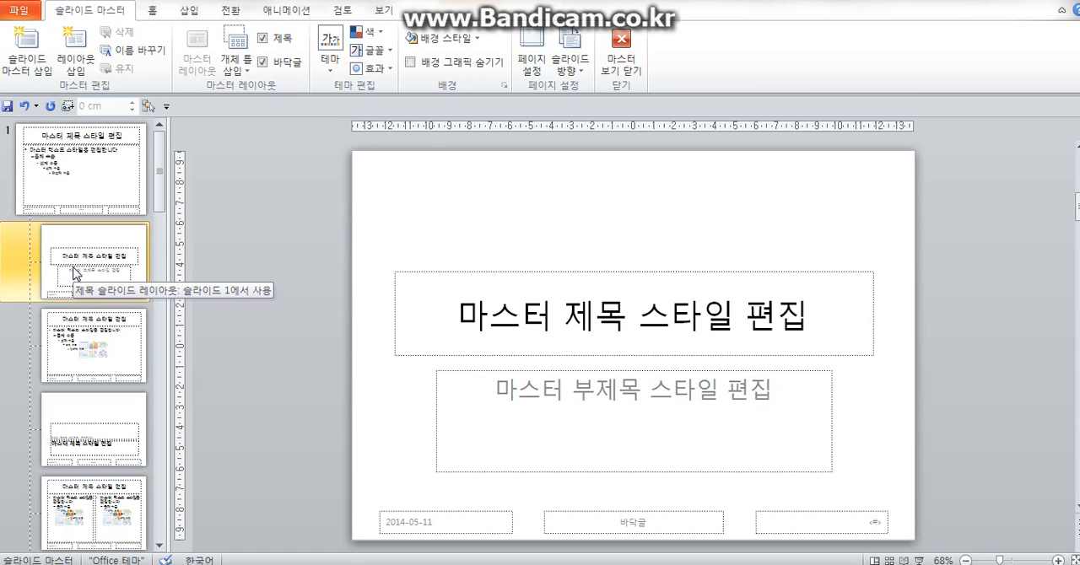
{"action": "left_click", "coordinate": [63, 181]}
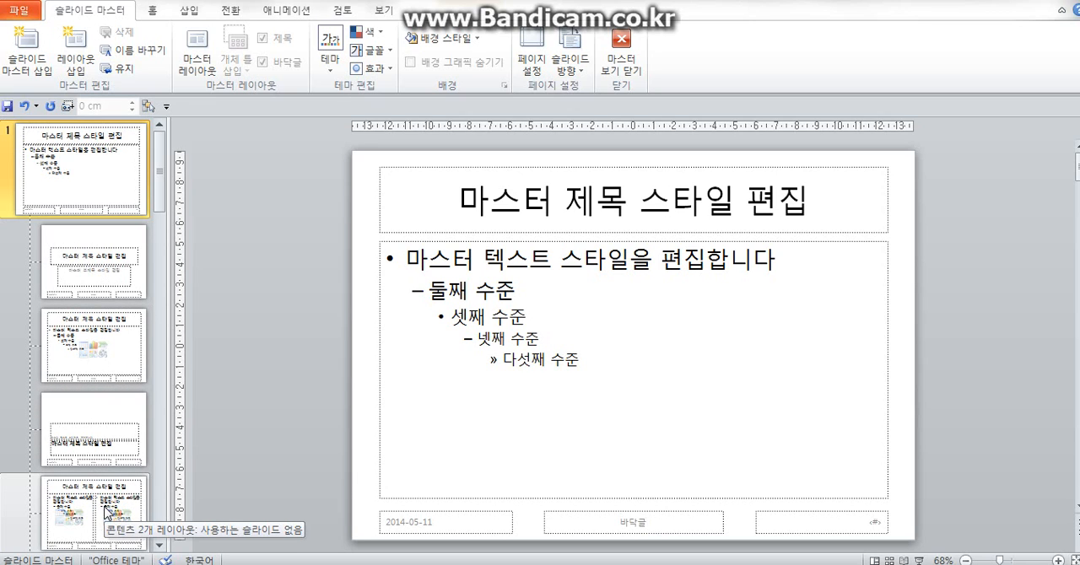
{"action": "left_click", "coordinate": [84, 185]}
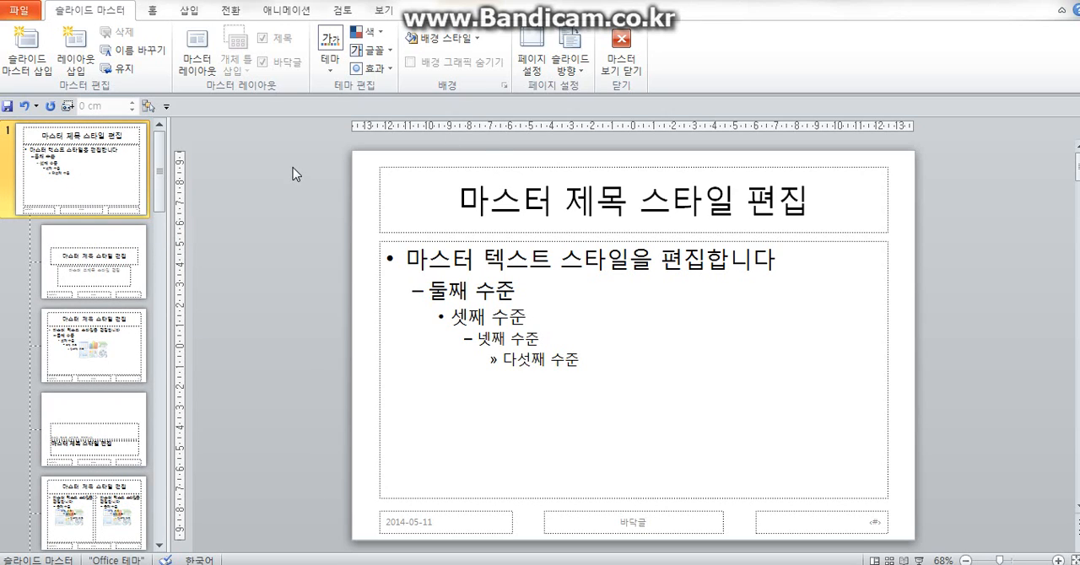
- Draw a flowchart document shape across the top edge of the master, about 27.52 cm wide and 3.32 cm high
{"action": "left_click", "coordinate": [192, 12]}
{"action": "left_click", "coordinate": [209, 47]}
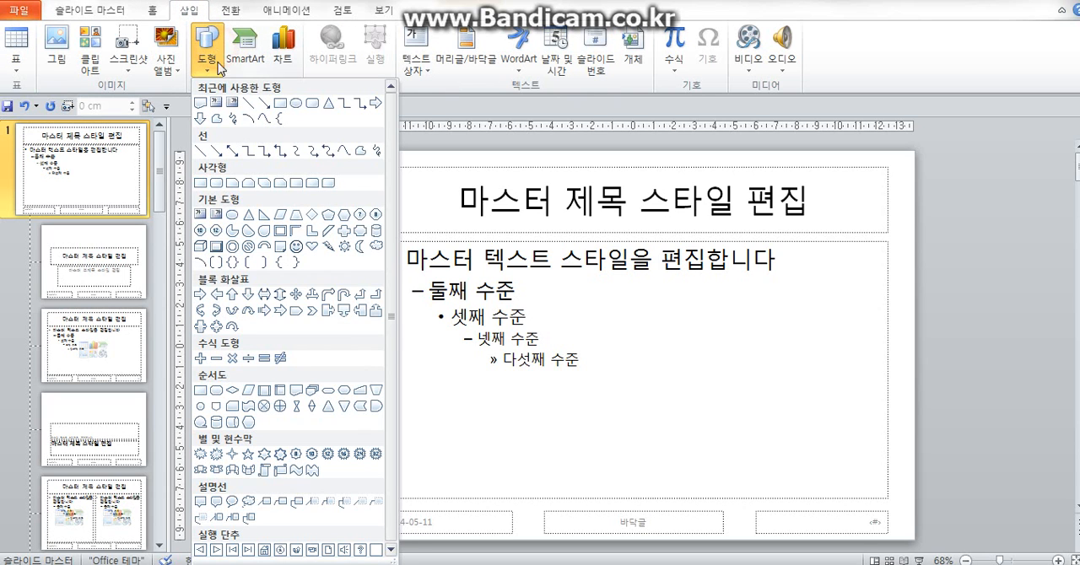
{"action": "left_click", "coordinate": [297, 391]}
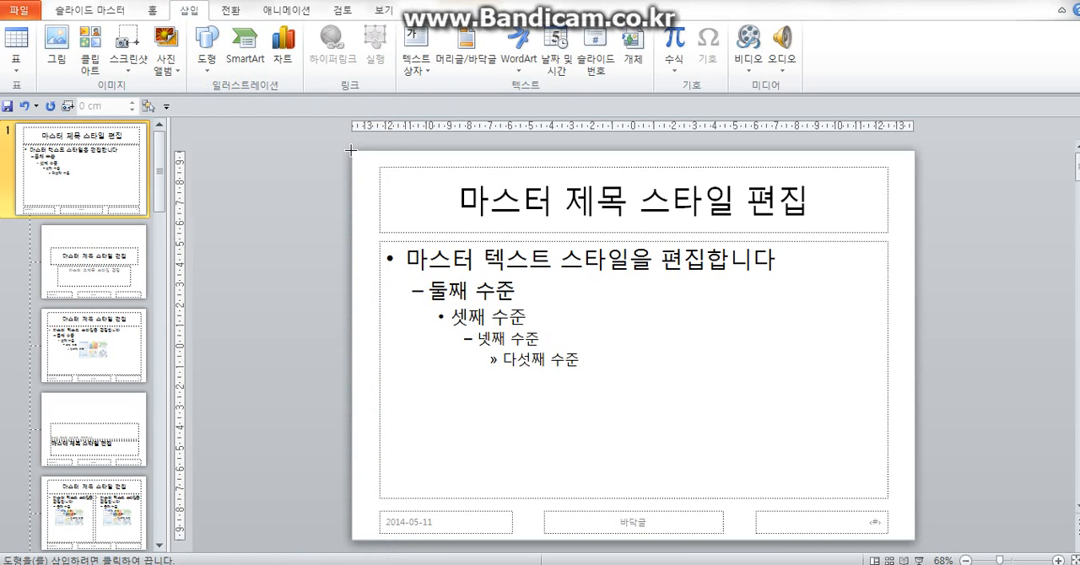
{"action": "mouse_move", "coordinate": [352, 150]}
{"action": "left_mouse_down"}
{"action": "mouse_move", "coordinate": [494, 189]}
{"action": "mouse_move", "coordinate": [918, 204]}
{"action": "mouse_move", "coordinate": [917, 221]}
{"action": "left_mouse_up"}
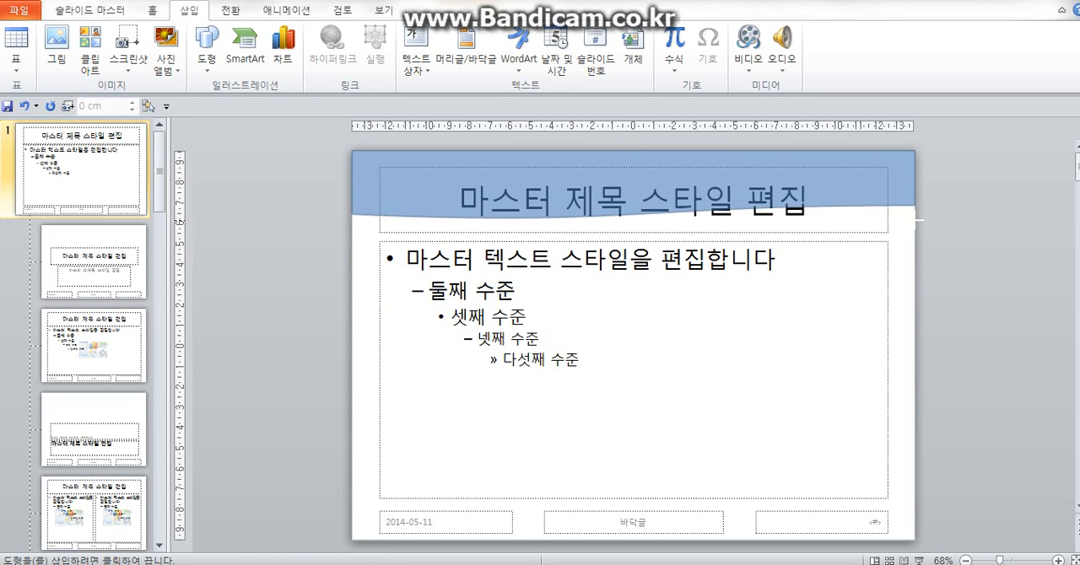
{"action": "mouse_move", "coordinate": [917, 221]}
{"action": "left_mouse_down"}
{"action": "mouse_move", "coordinate": [602, 226]}
{"action": "mouse_move", "coordinate": [916, 219]}
{"action": "left_mouse_up"}
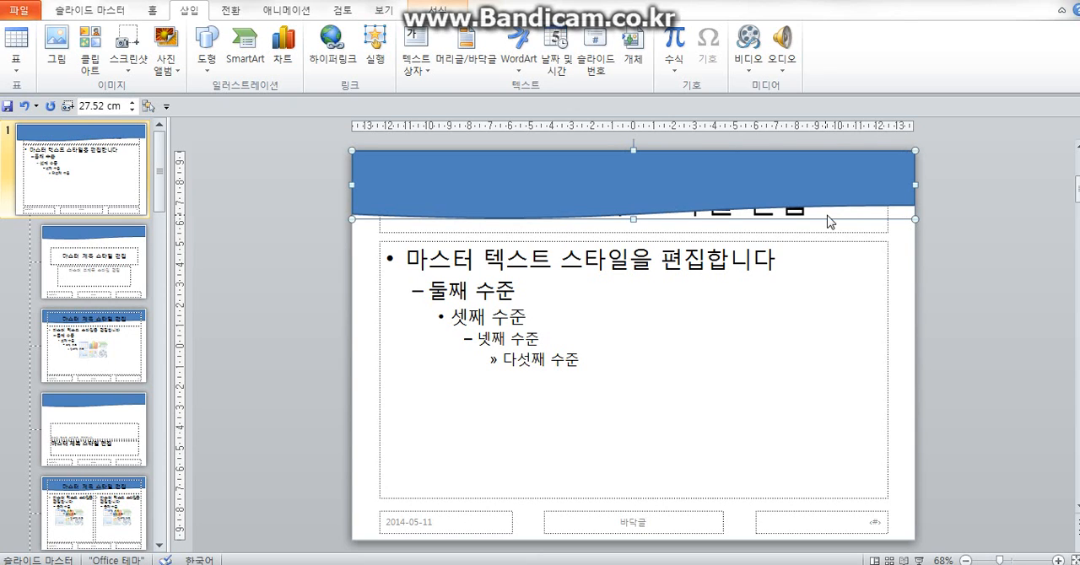
- Give the wavy banner shape a black ¾ pt outline and set its formatting as the default shape
{"action": "left_click", "coordinate": [678, 179]}
{"action": "left_click", "coordinate": [448, 7]}
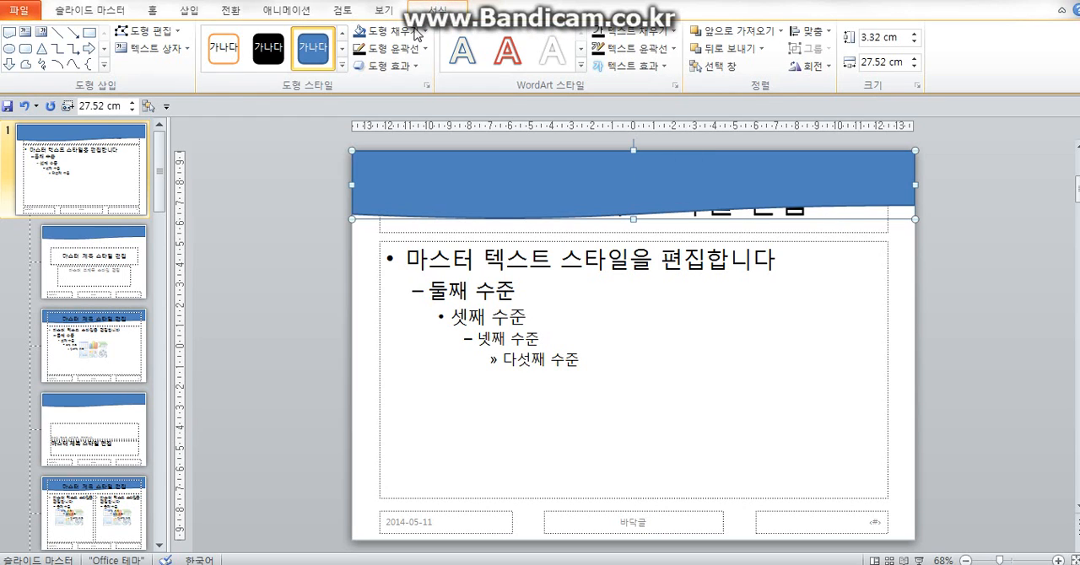
{"action": "left_click", "coordinate": [417, 52]}
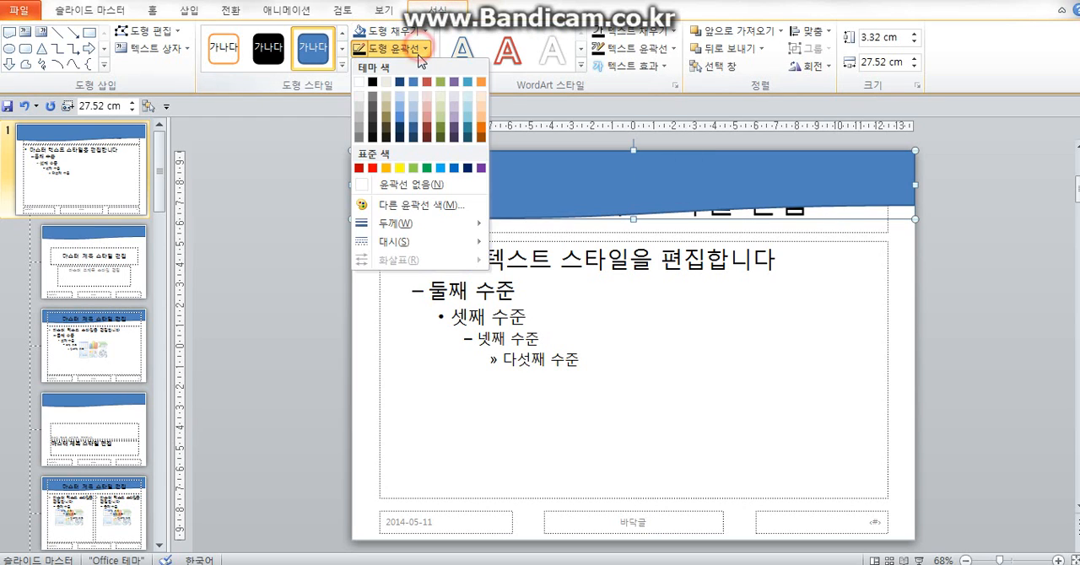
{"action": "left_click", "coordinate": [372, 81]}
{"action": "left_click", "coordinate": [423, 51]}
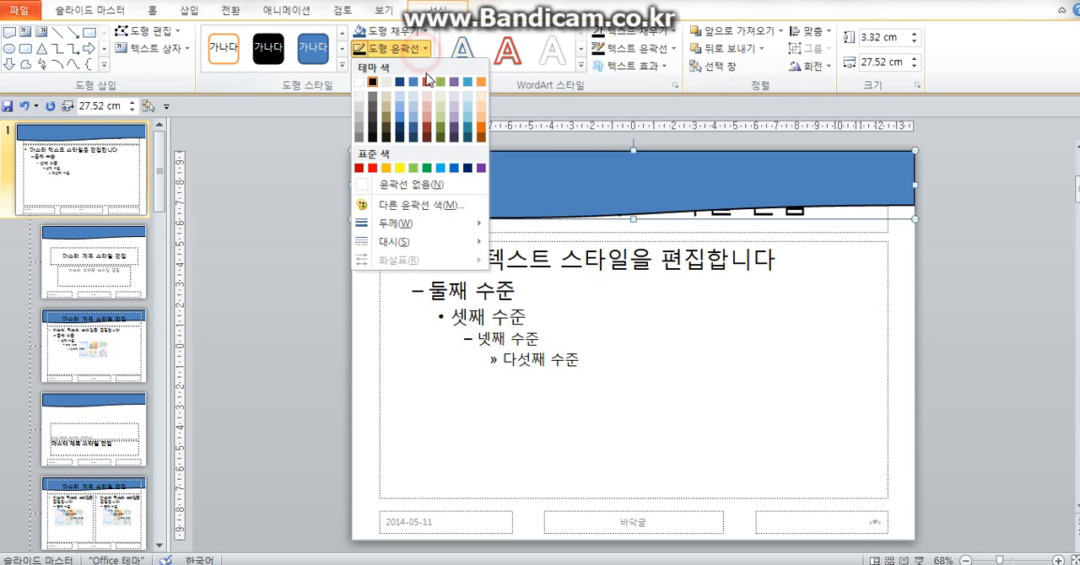
{"action": "mouse_move", "coordinate": [440, 225]}
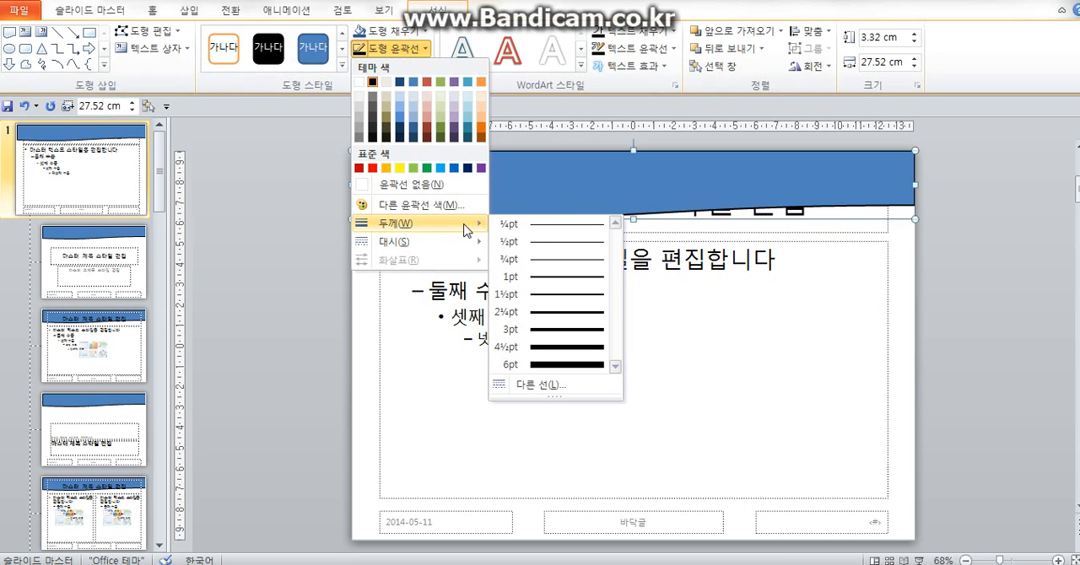
{"action": "left_click", "coordinate": [569, 262]}
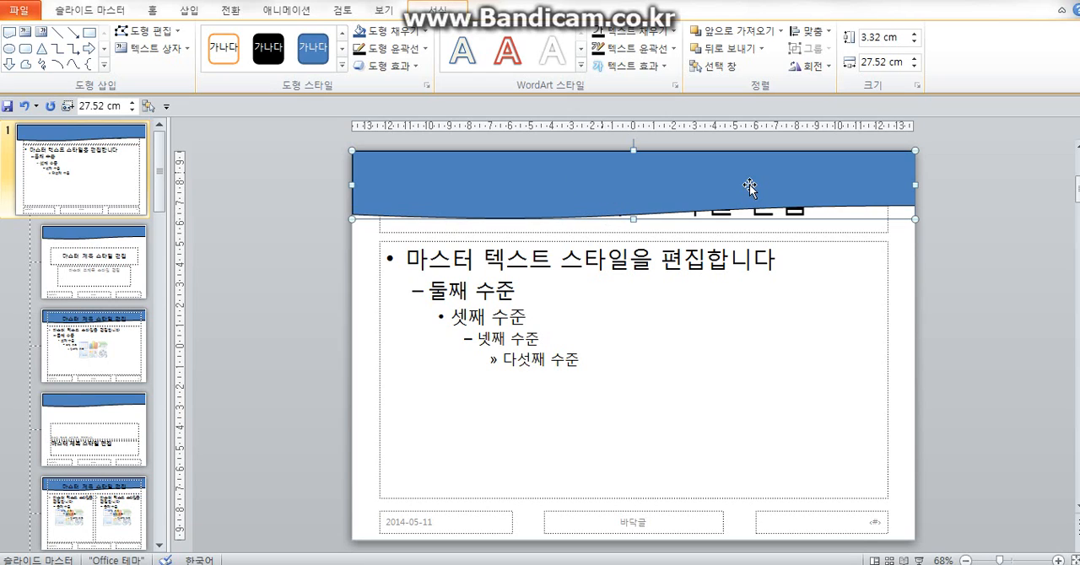
{"action": "right_click", "coordinate": [634, 194]}
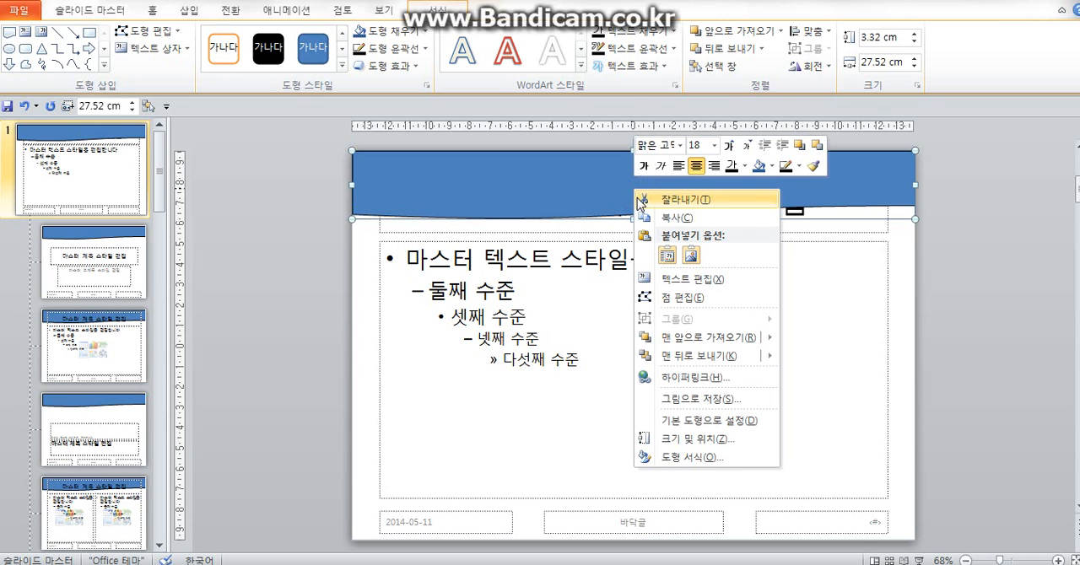
{"action": "left_click", "coordinate": [716, 420]}
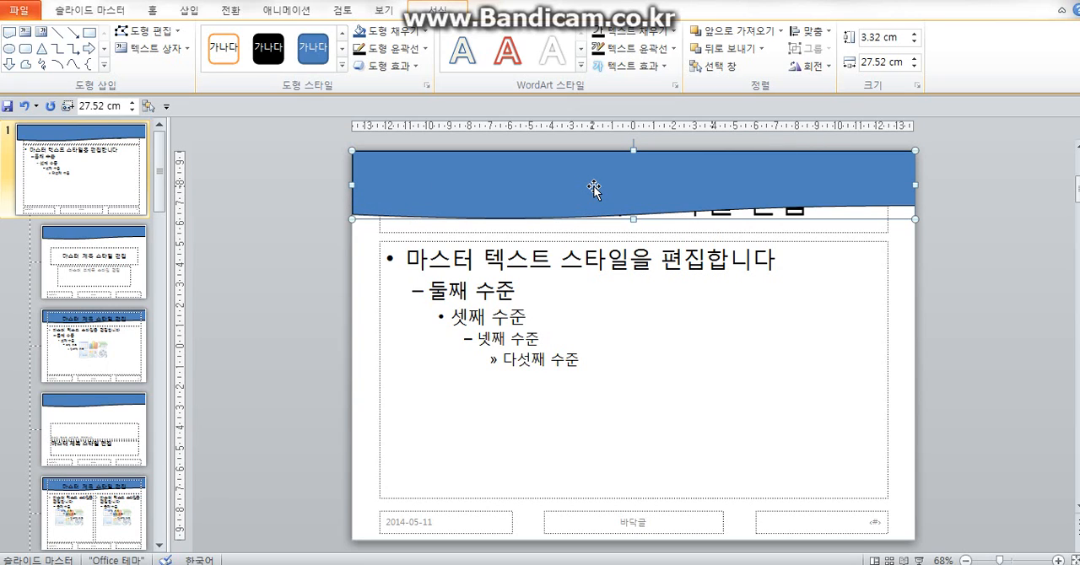
{"action": "left_click_drag", "start_coordinate": [594, 189], "coordinate": [607, 275]}
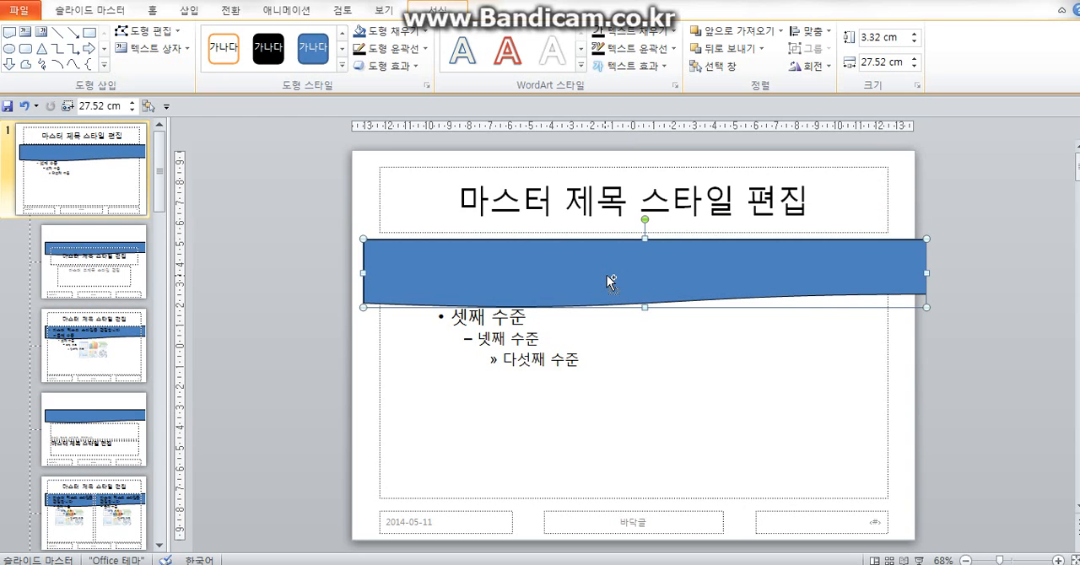
{"action": "left_click_drag", "start_coordinate": [526, 281], "coordinate": [554, 306]}
{"action": "key", "text": "ctrl+z"}
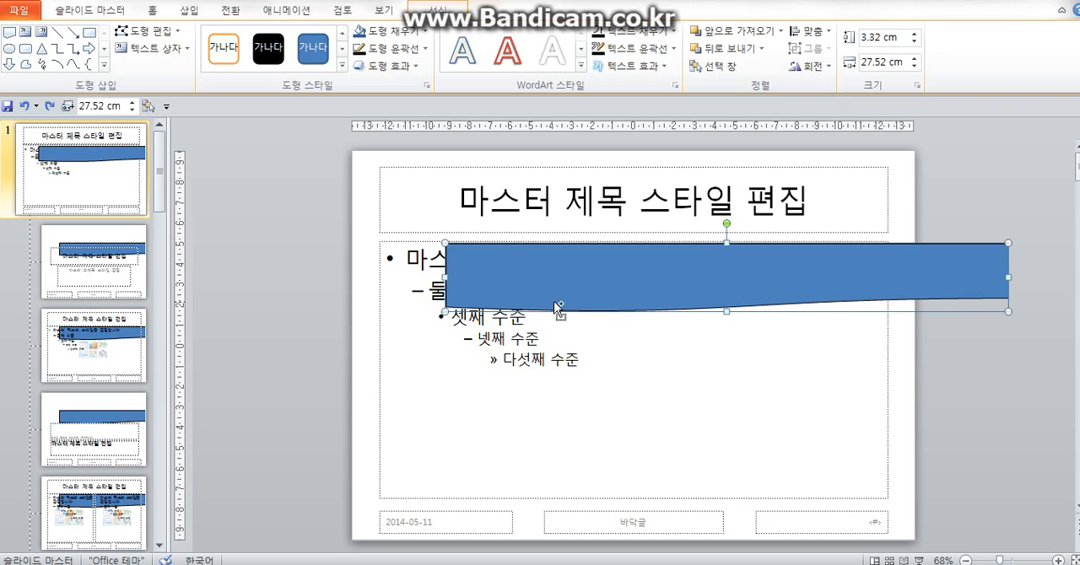
{"action": "key", "text": "ctrl+z"}
{"action": "key", "text": "ctrl+z"}
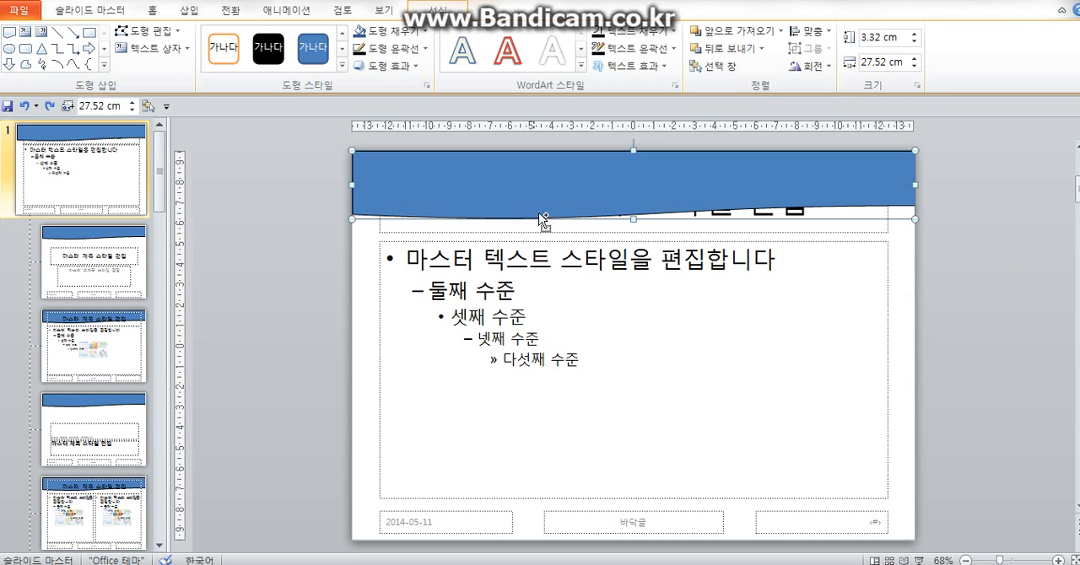
{"action": "left_click_drag", "start_coordinate": [540, 195], "coordinate": [627, 305]}
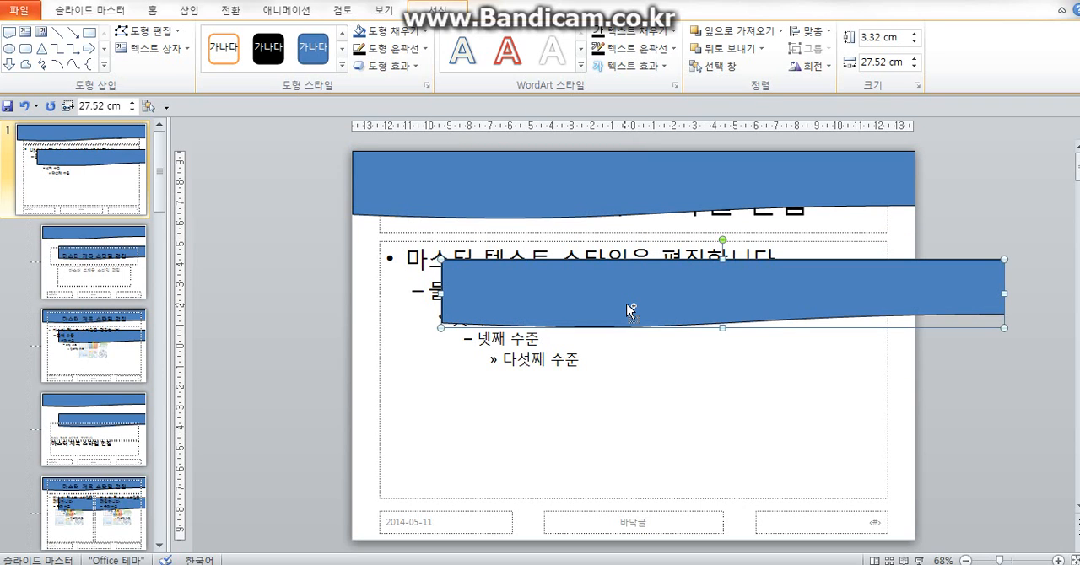
{"action": "key", "text": "Delete"}
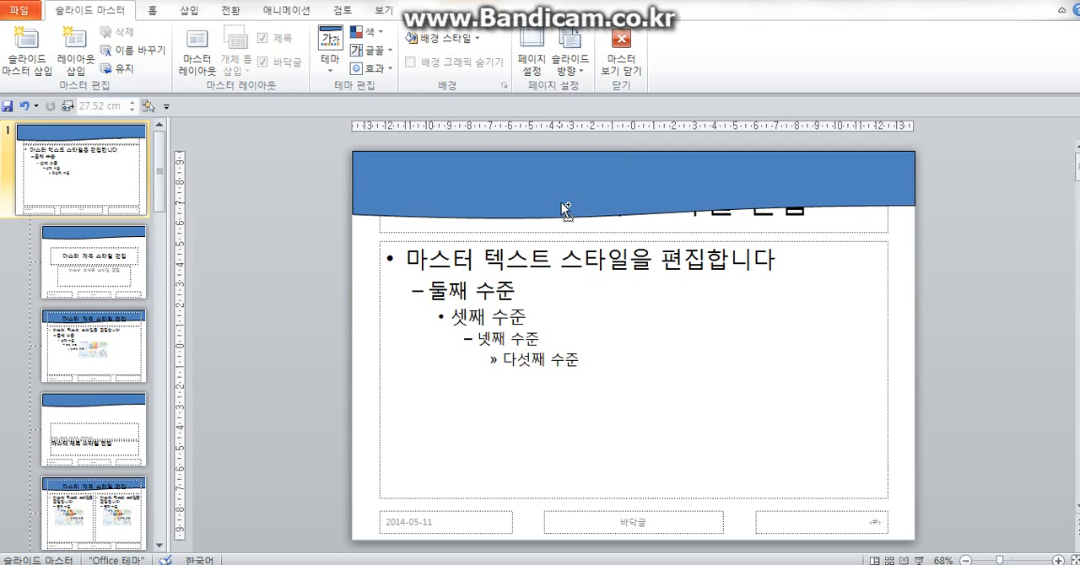
{"action": "left_click_drag", "start_coordinate": [561, 189], "coordinate": [636, 317]}
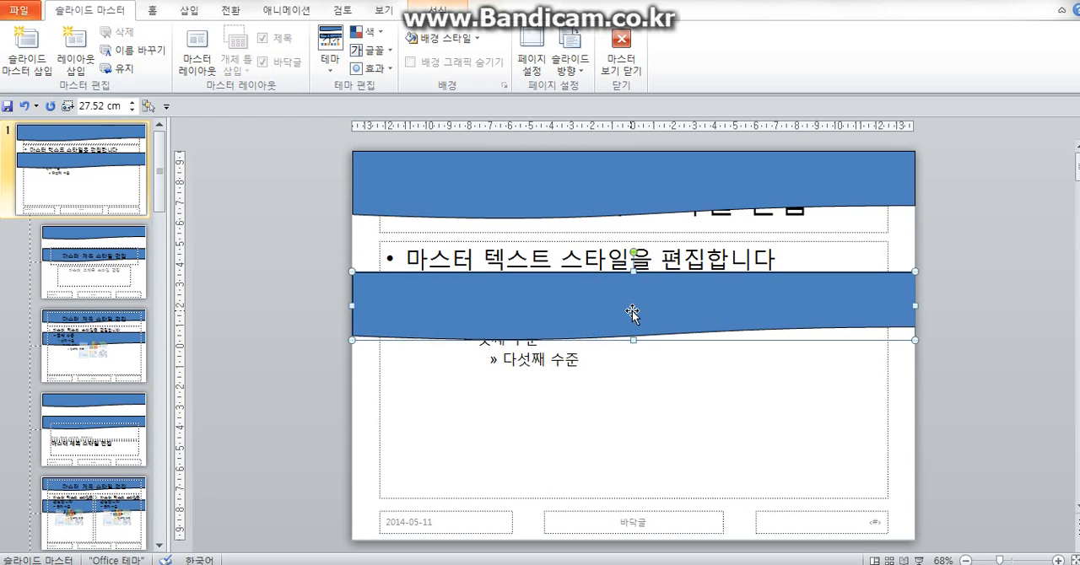
{"action": "key", "text": "Delete"}
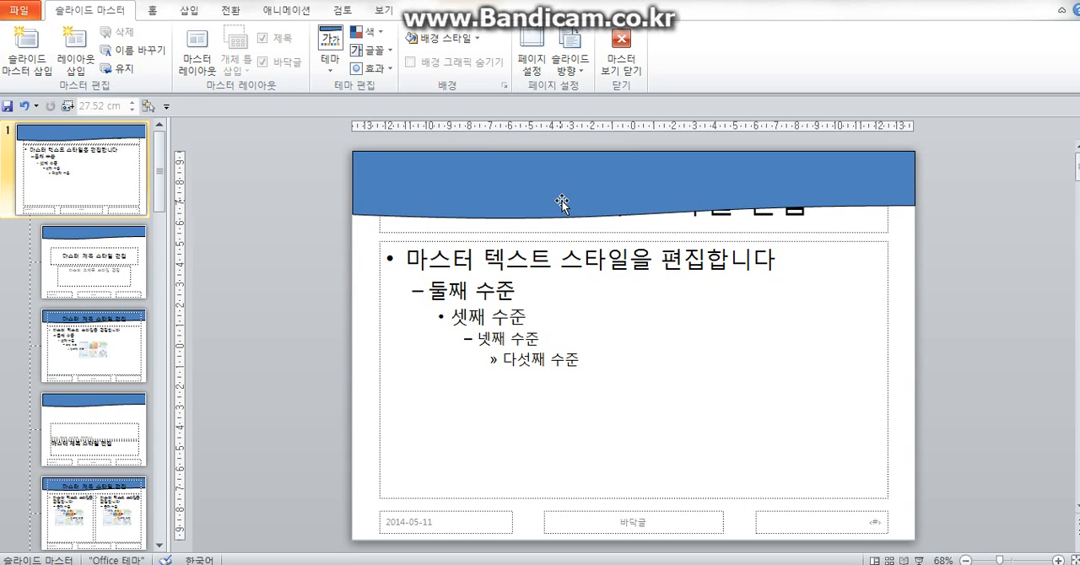
- Flip the wavy banner shape at the top of the master horizontally
{"action": "left_click", "coordinate": [561, 202]}
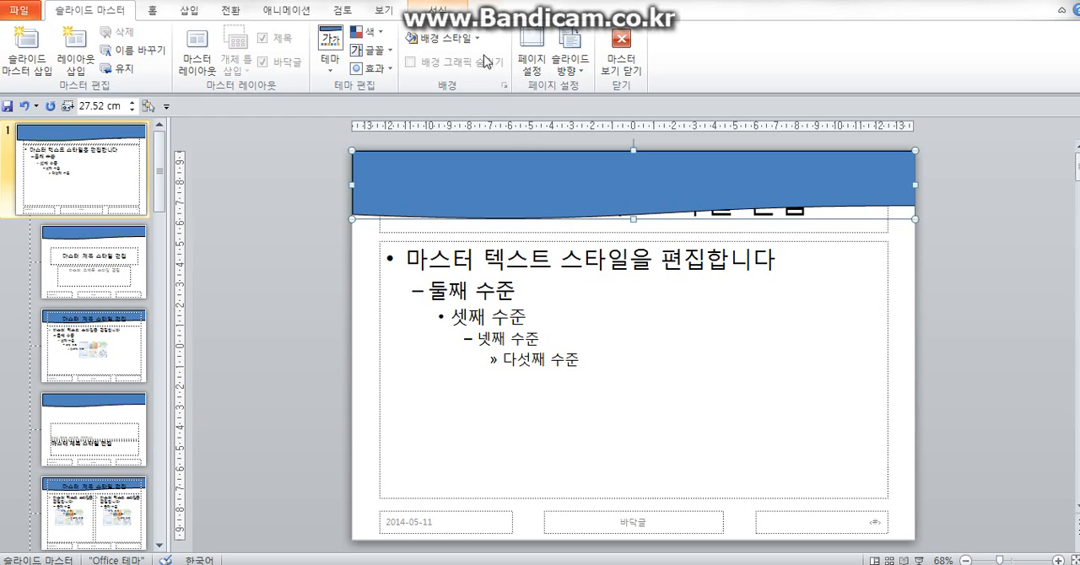
{"action": "left_click", "coordinate": [447, 12]}
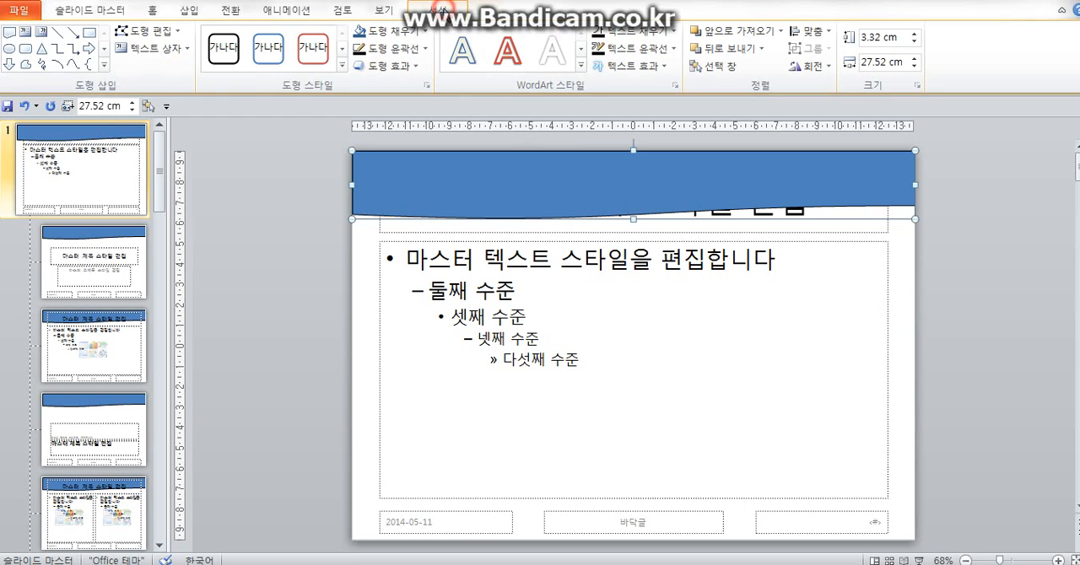
{"action": "left_click", "coordinate": [799, 66]}
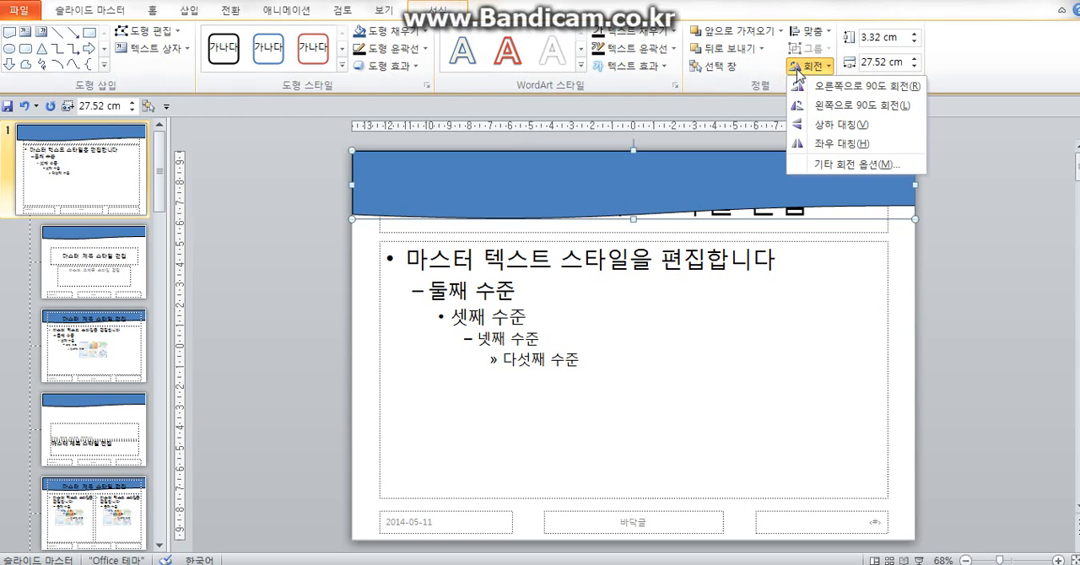
{"action": "left_click", "coordinate": [819, 146]}
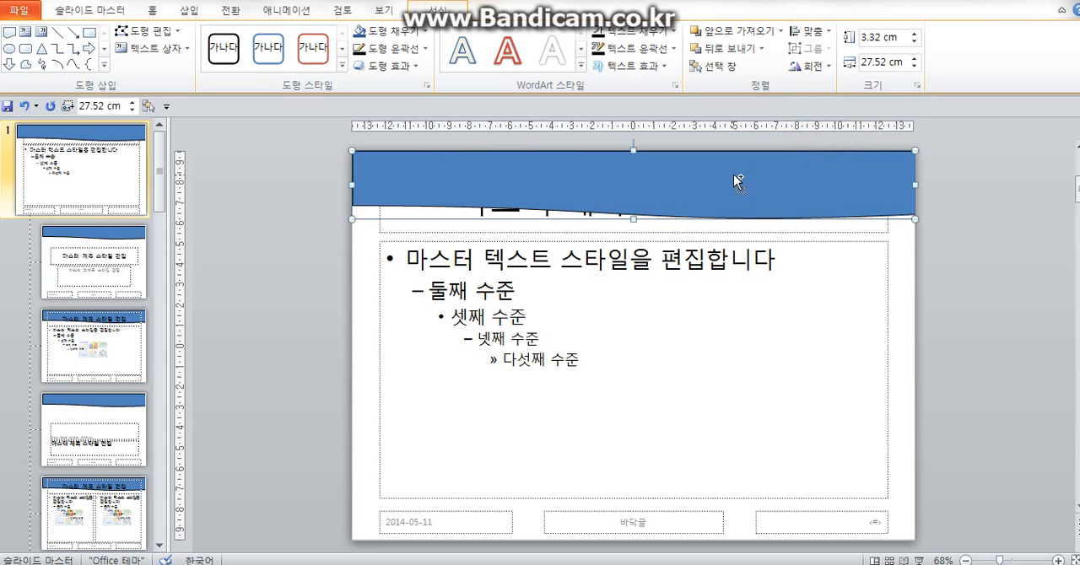
- Duplicate the wavy banner below itself, and resize the original to about 26.96 cm wide and the copy to about 2.8 cm high
{"action": "left_click_drag", "start_coordinate": [733, 173], "coordinate": [737, 275]}
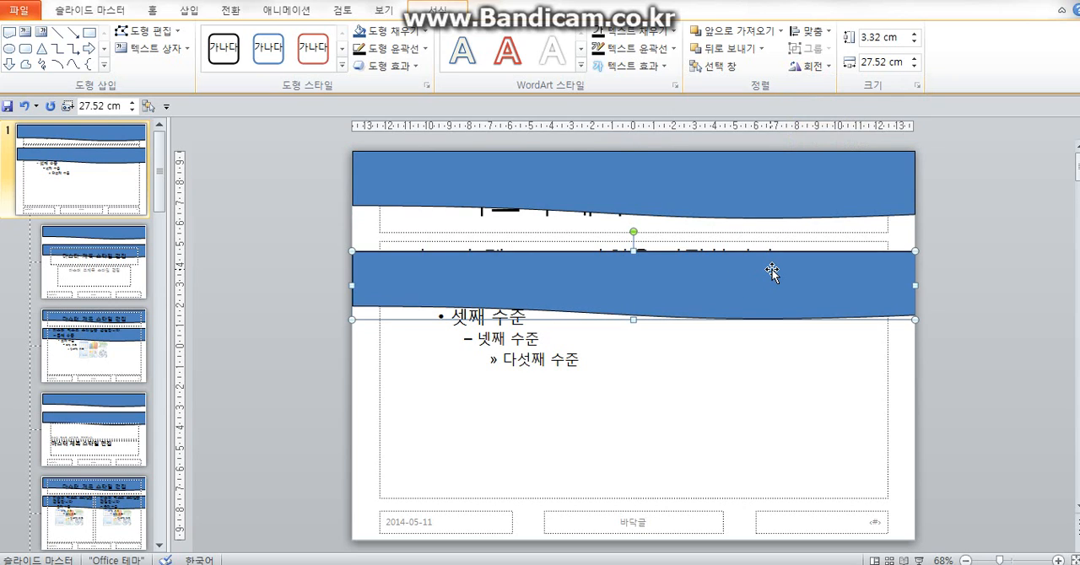
{"action": "left_click", "coordinate": [676, 189]}
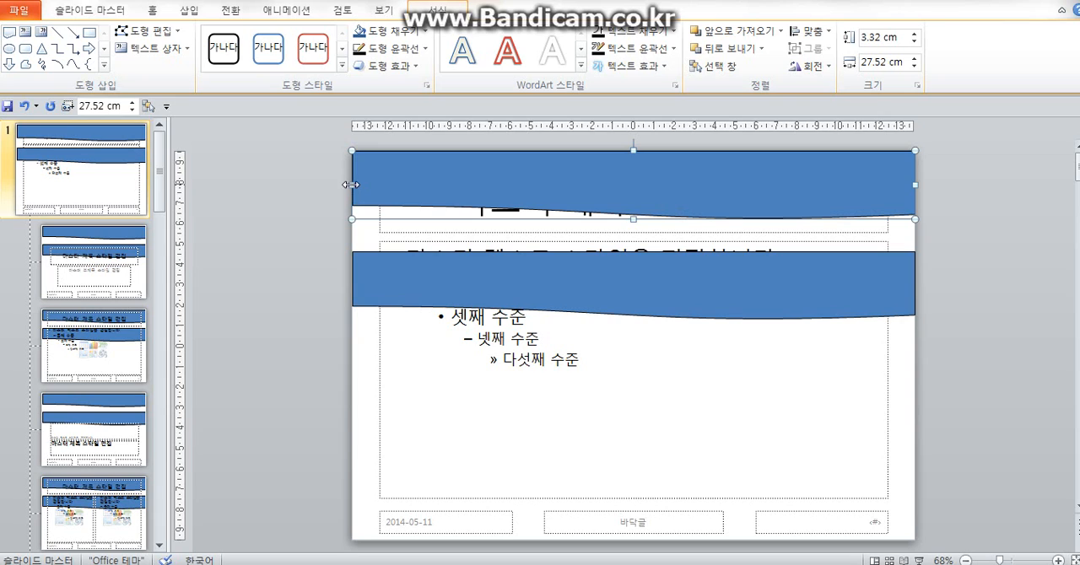
{"action": "left_click_drag", "start_coordinate": [352, 185], "coordinate": [364, 185]}
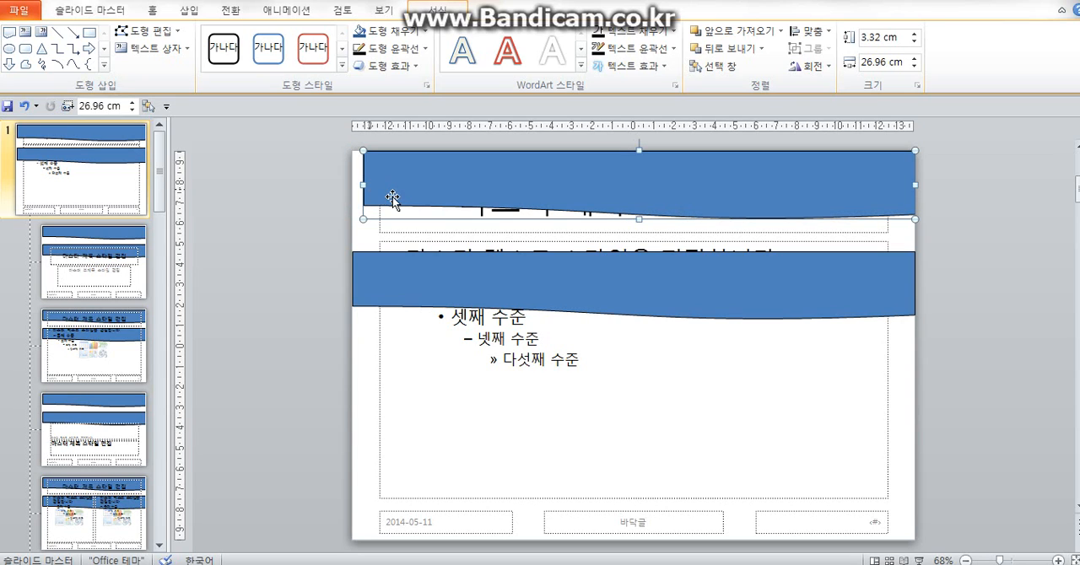
{"action": "left_click", "coordinate": [601, 279]}
{"action": "left_click_drag", "start_coordinate": [634, 320], "coordinate": [634, 309]}
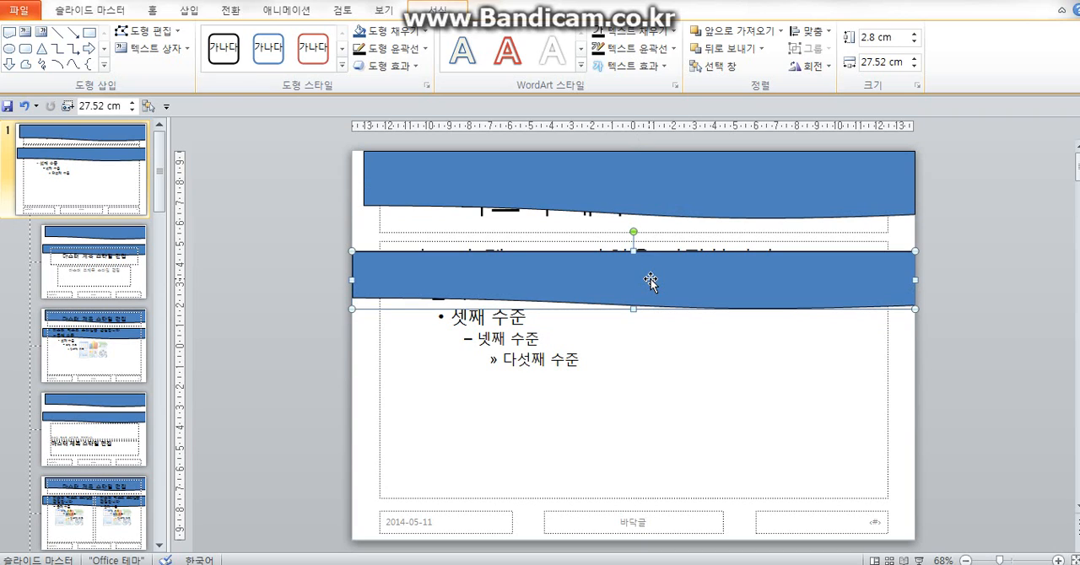
- Fill the lower banner copy with Blue, Accent 1, 60% Lighter and move it over the original at the slide's top edge
{"action": "left_click", "coordinate": [426, 36]}
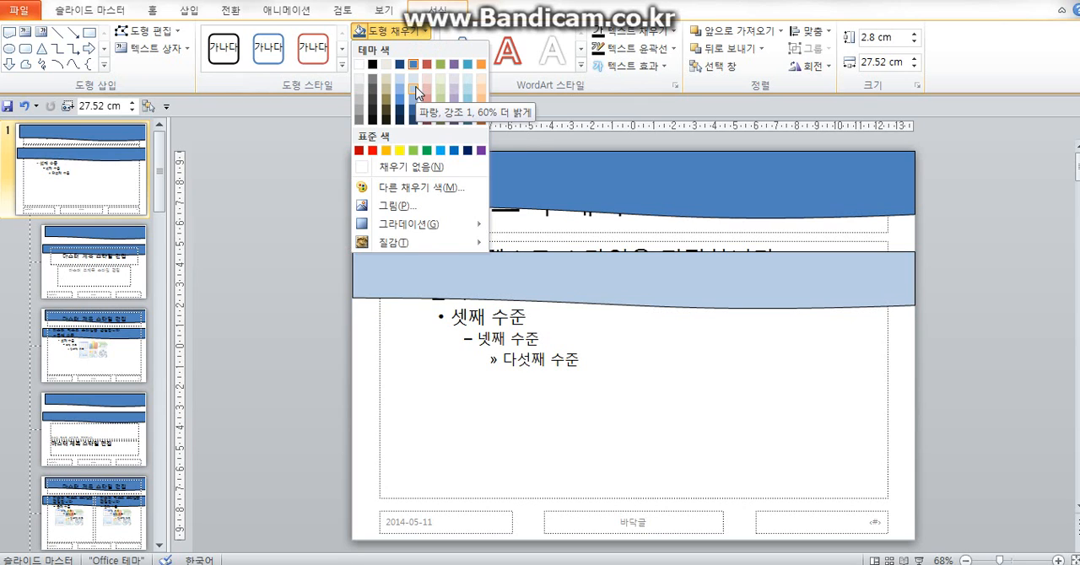
{"action": "left_click", "coordinate": [413, 89]}
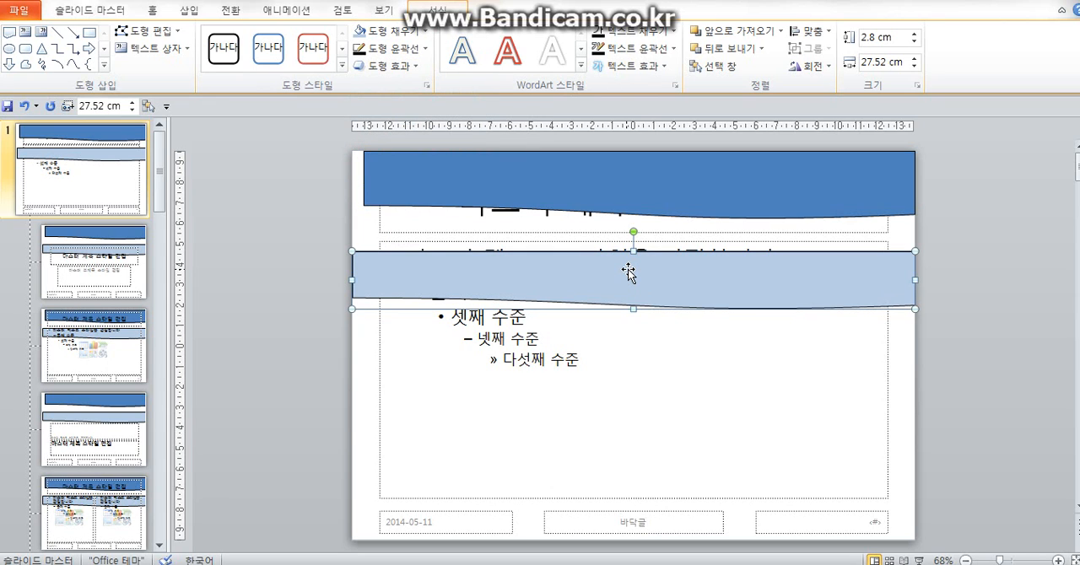
{"action": "left_click_drag", "start_coordinate": [629, 269], "coordinate": [624, 162]}
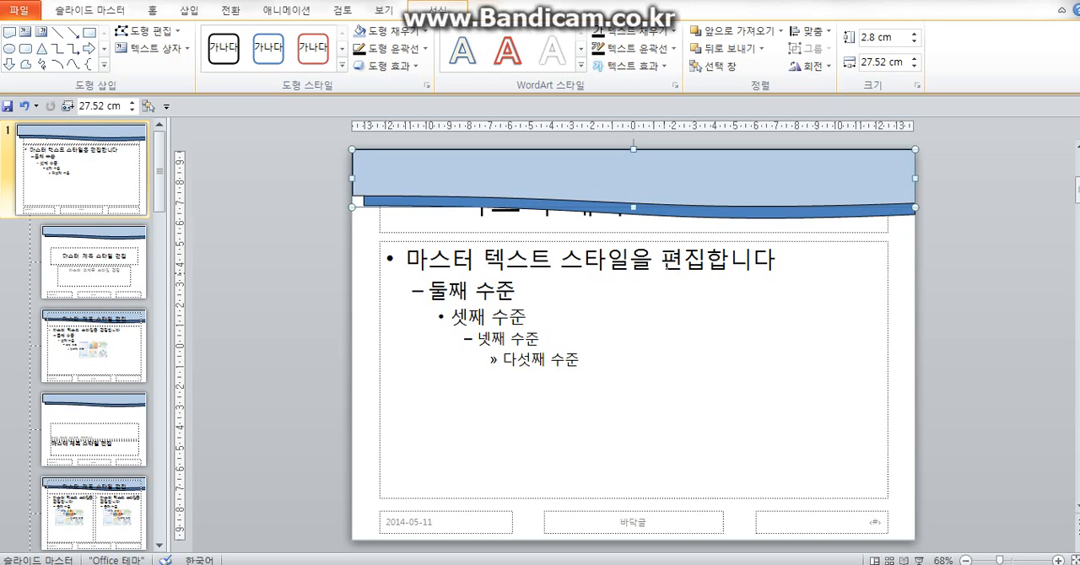
- Bring the master title placeholder to the front and move it up onto the banner shapes
{"action": "left_click", "coordinate": [638, 233]}
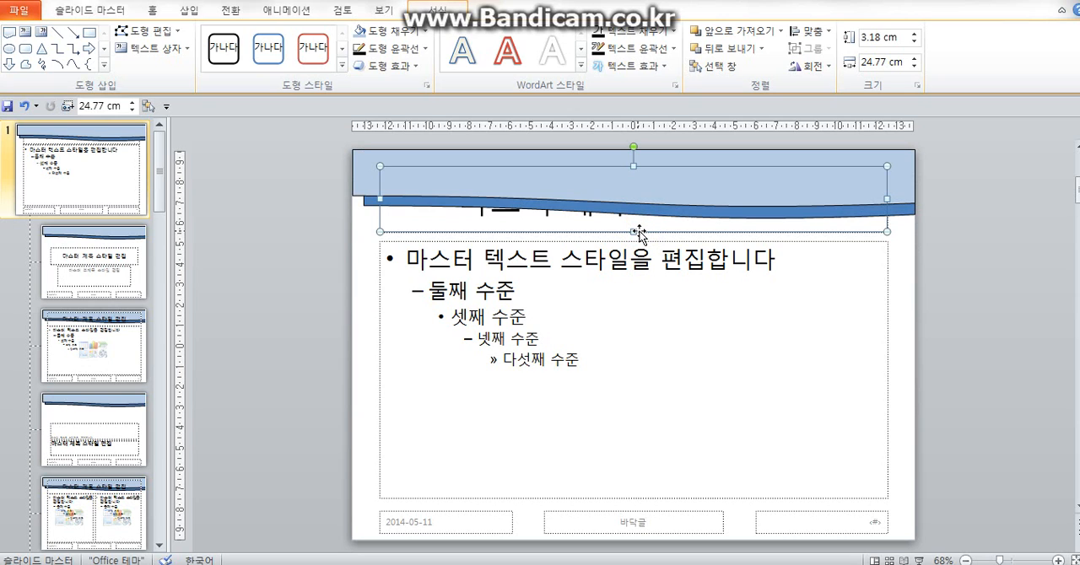
{"action": "right_click", "coordinate": [639, 233]}
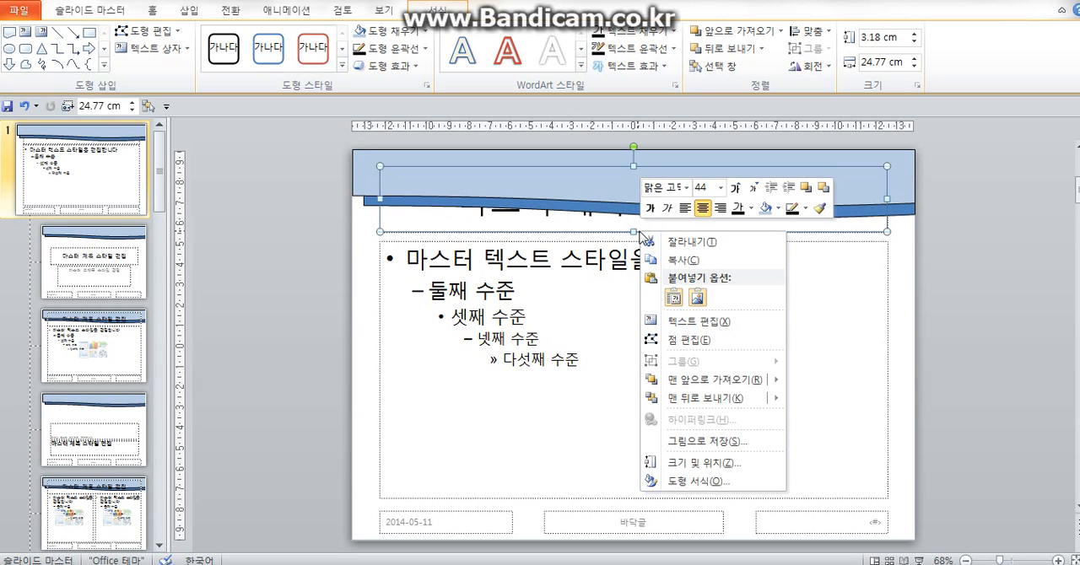
{"action": "mouse_move", "coordinate": [715, 382]}
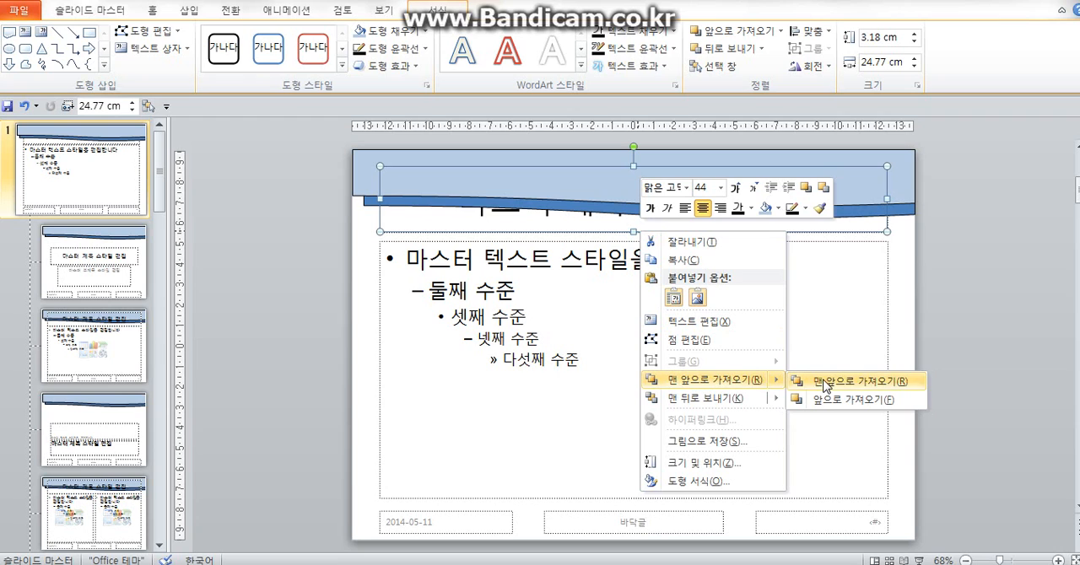
{"action": "left_click", "coordinate": [823, 379]}
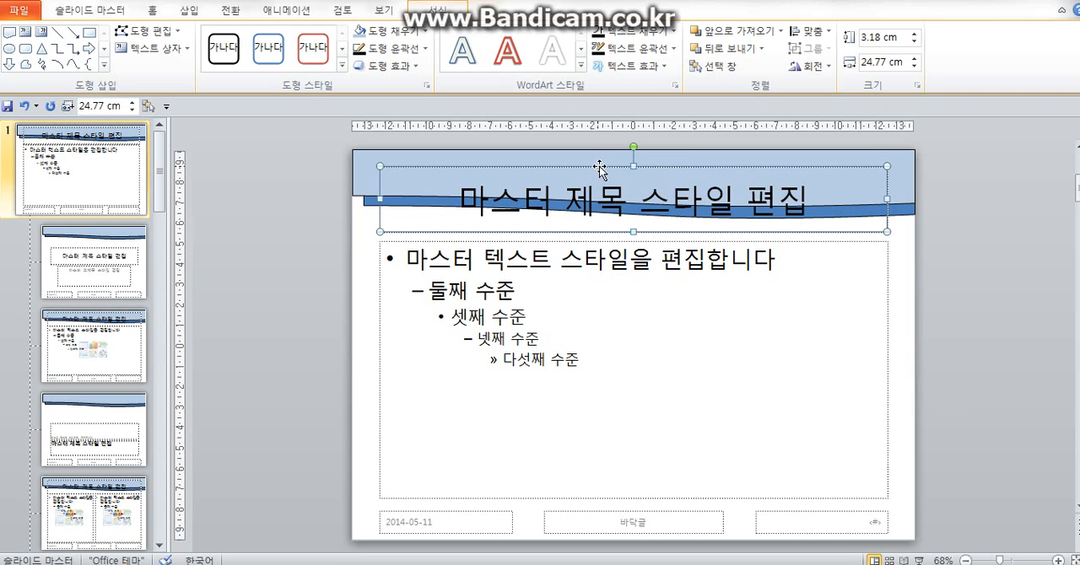
{"action": "left_click_drag", "start_coordinate": [600, 164], "coordinate": [599, 150]}
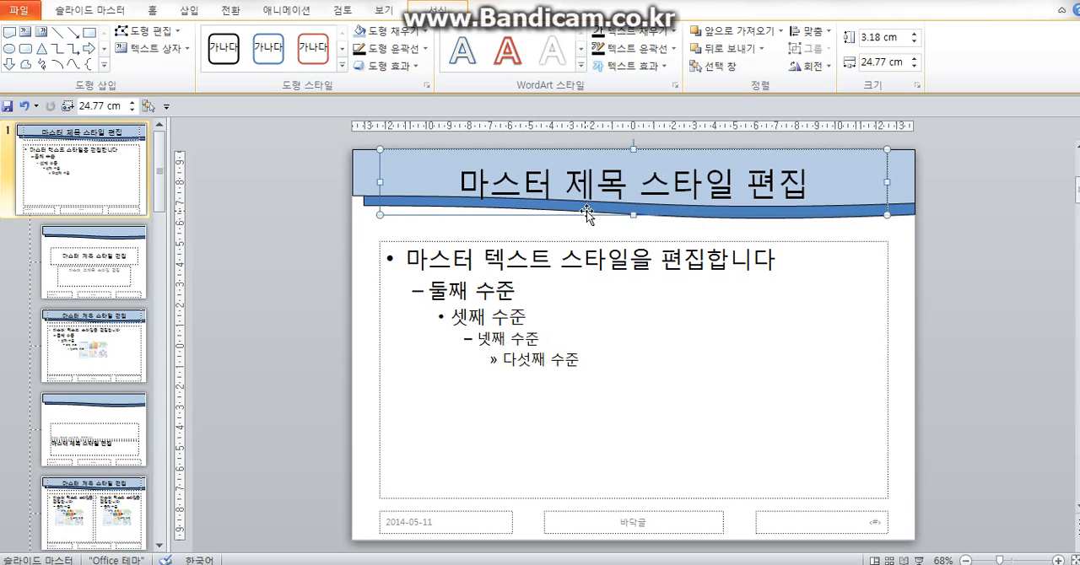
- Set the master title text to 40 pt and the standard blue font color
{"action": "left_click", "coordinate": [154, 11]}
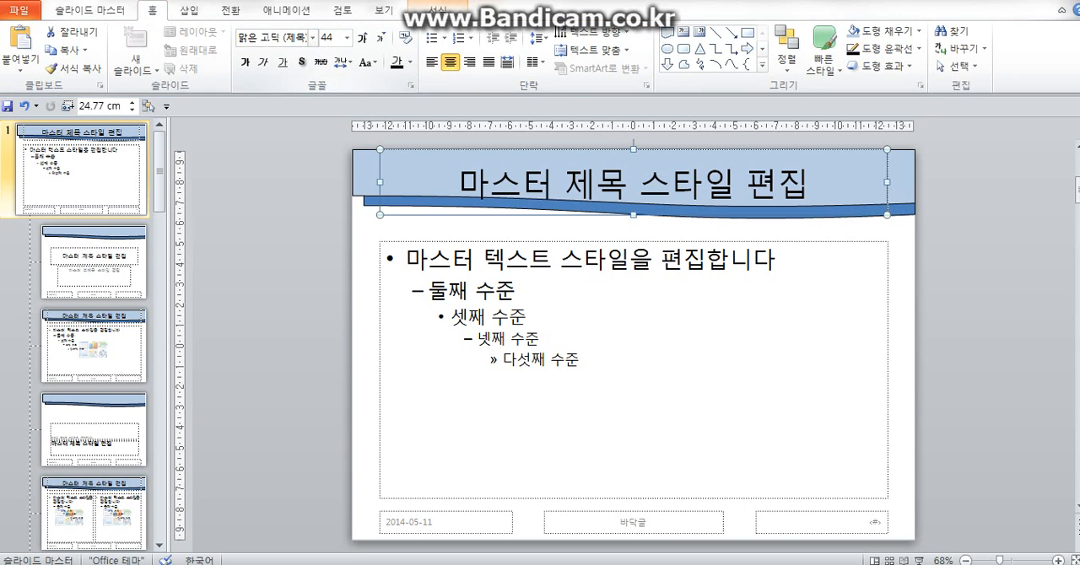
{"action": "left_click", "coordinate": [351, 38]}
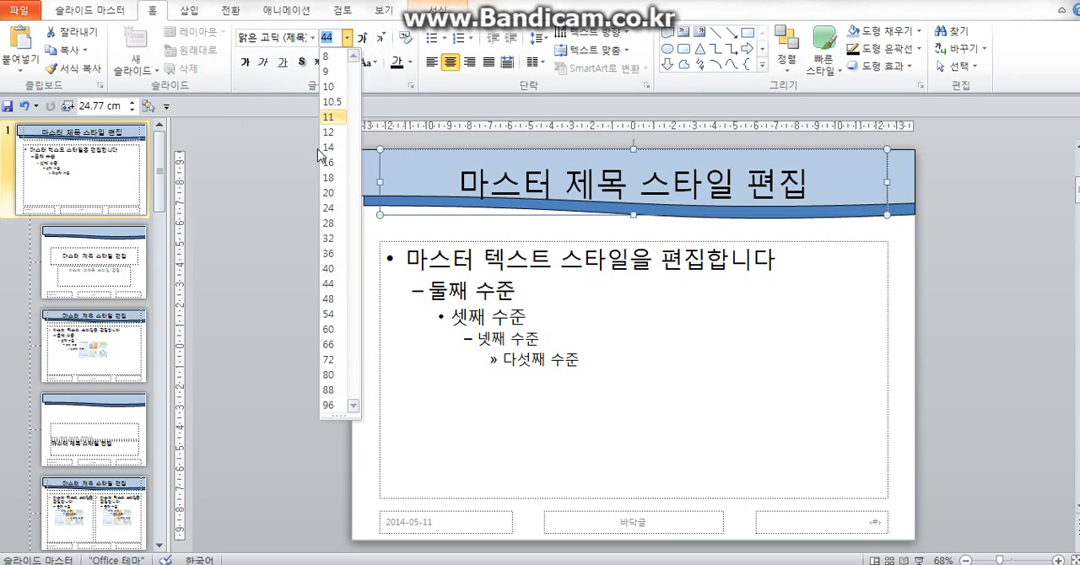
{"action": "left_click", "coordinate": [333, 267]}
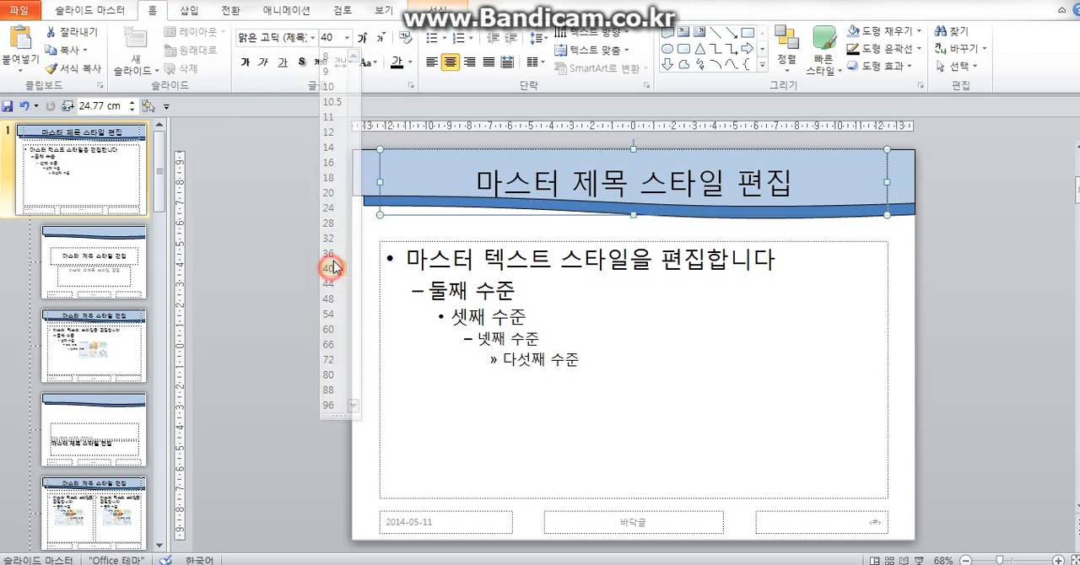
{"action": "left_click", "coordinate": [410, 62]}
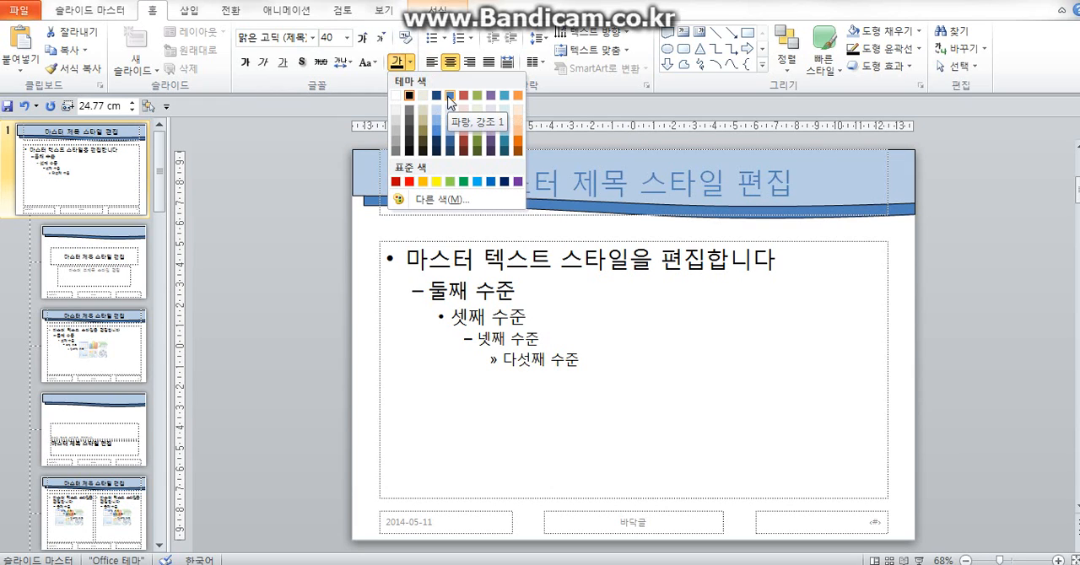
{"action": "left_click", "coordinate": [491, 181]}
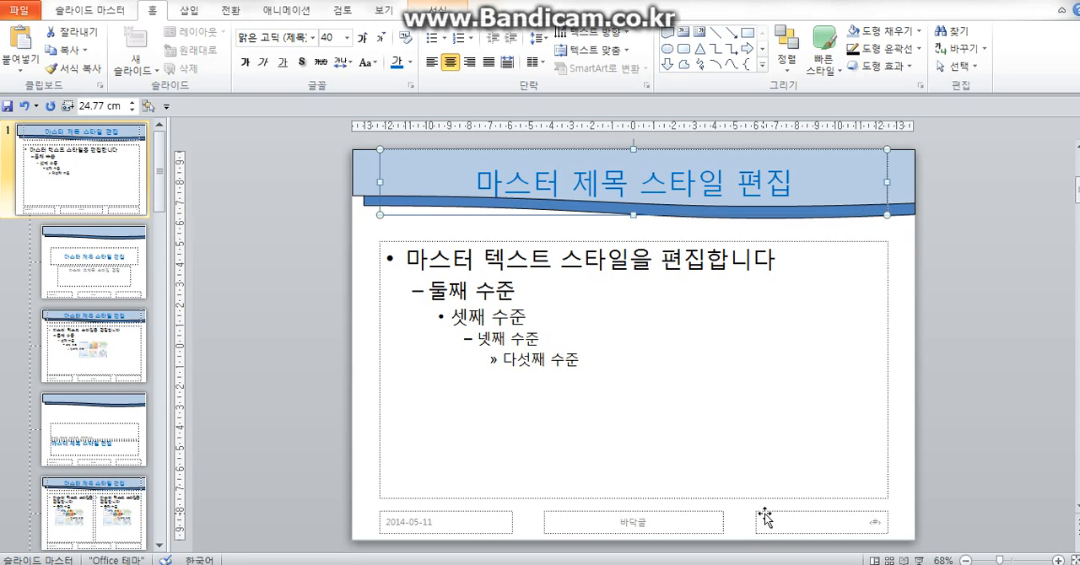
- Delete the date placeholder from the master's footer and move the slide number placeholder into its place
{"action": "left_click", "coordinate": [508, 514]}
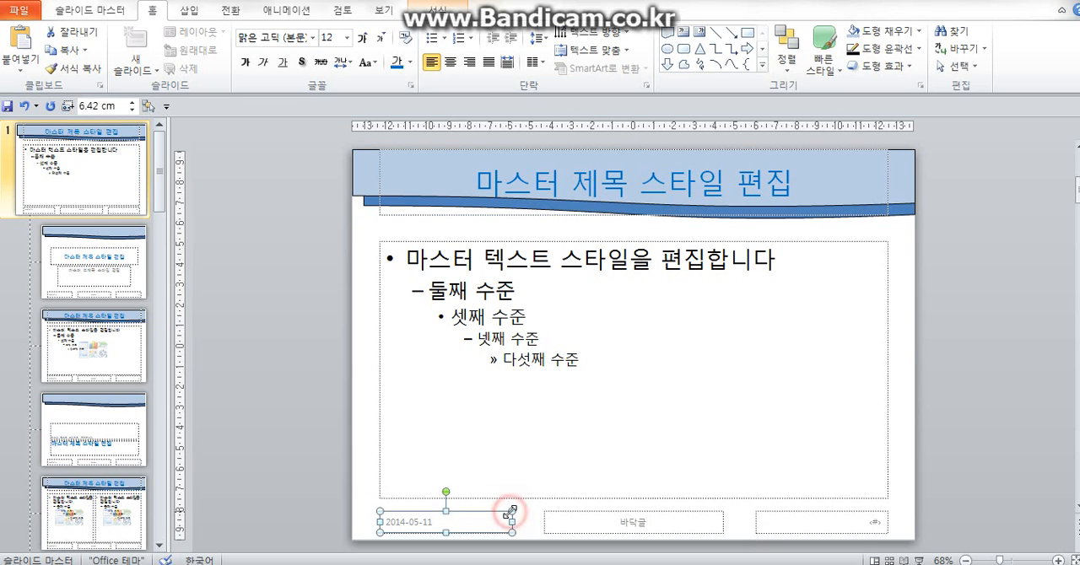
{"action": "key", "text": "Delete"}
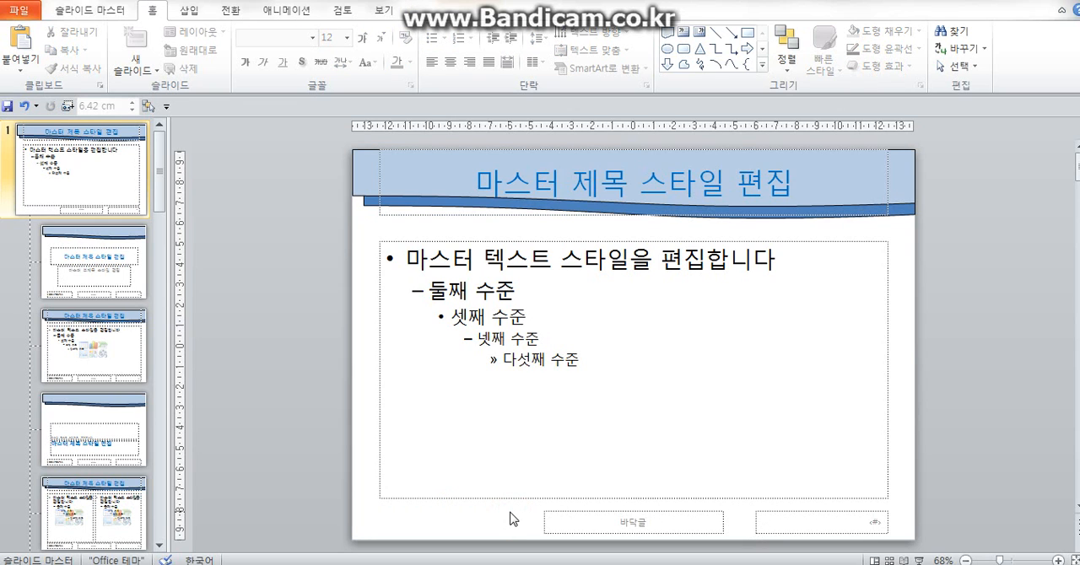
{"action": "left_click", "coordinate": [853, 513]}
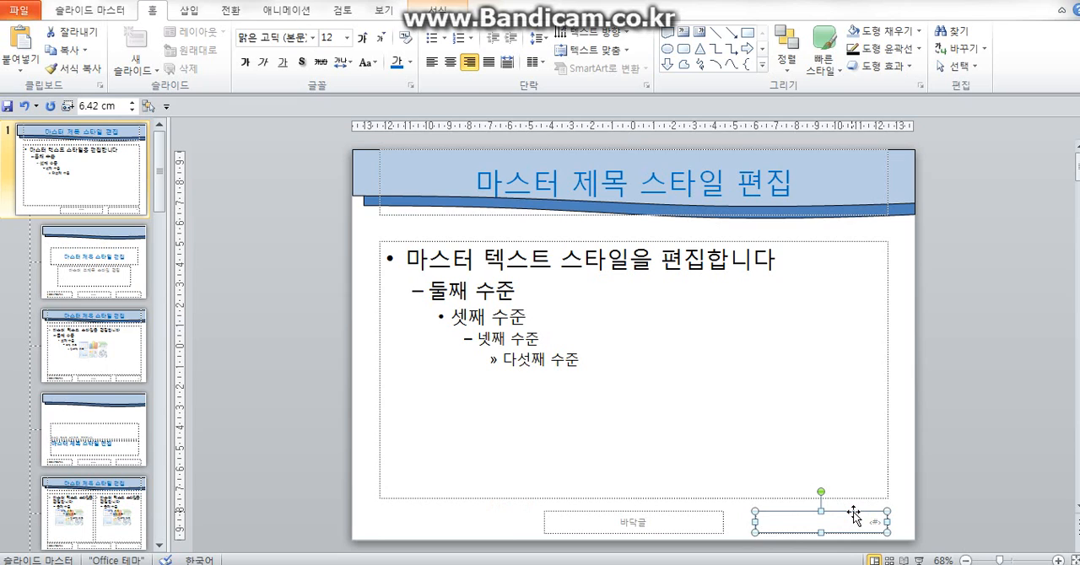
{"action": "left_click_drag", "start_coordinate": [853, 513], "coordinate": [477, 524]}
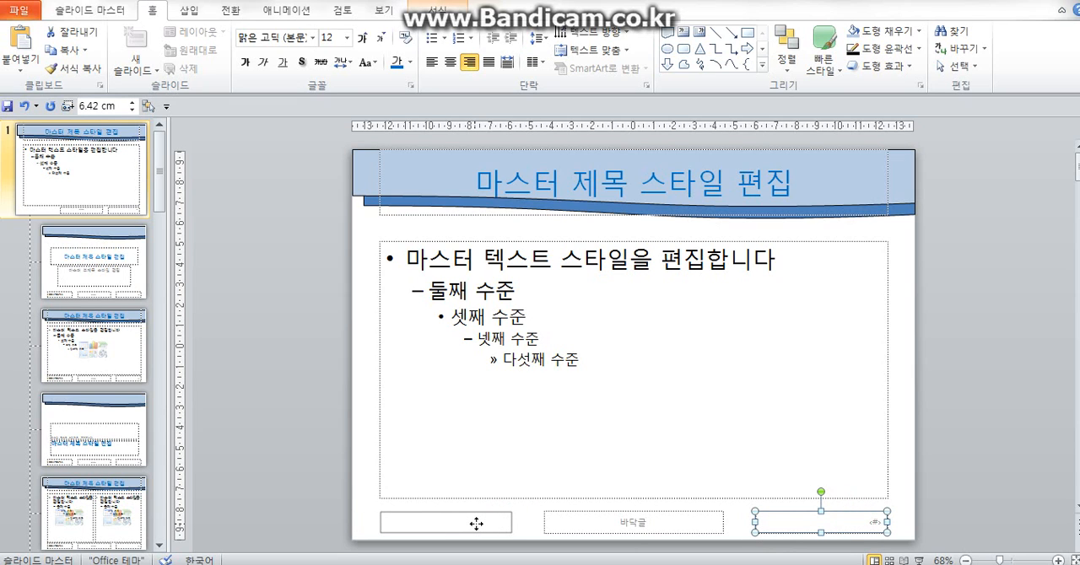
{"action": "left_click_drag", "start_coordinate": [476, 524], "coordinate": [478, 525]}
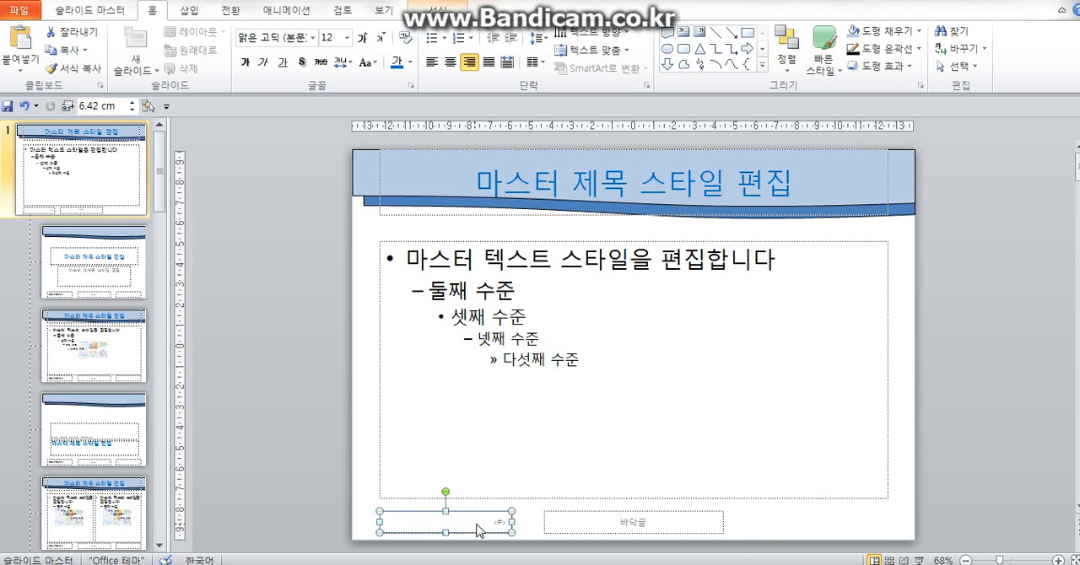
- Left-align the slide number placeholder's text and color it black
{"action": "left_click", "coordinate": [434, 67]}
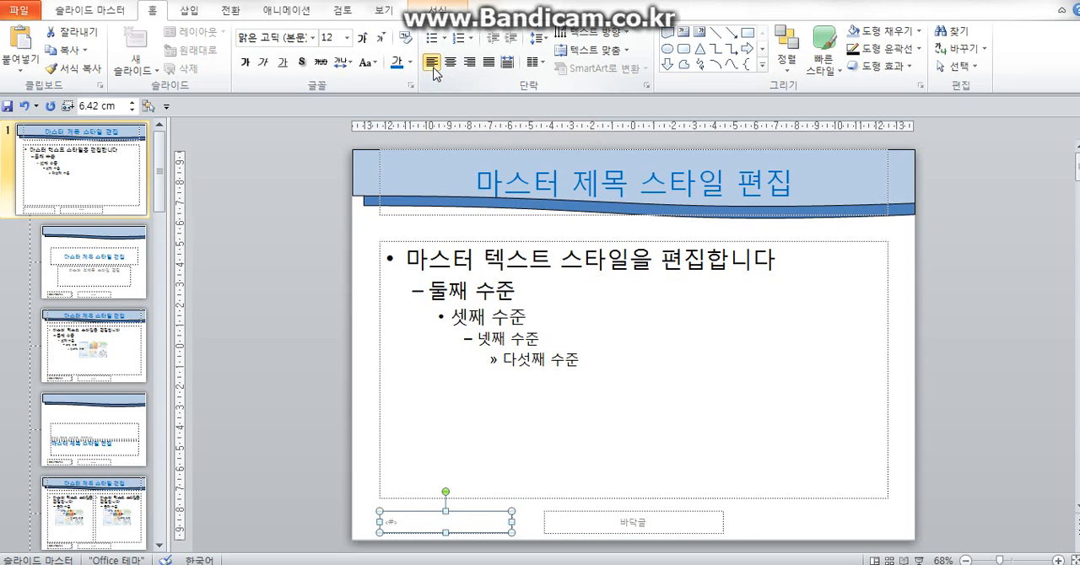
{"action": "left_click", "coordinate": [409, 62]}
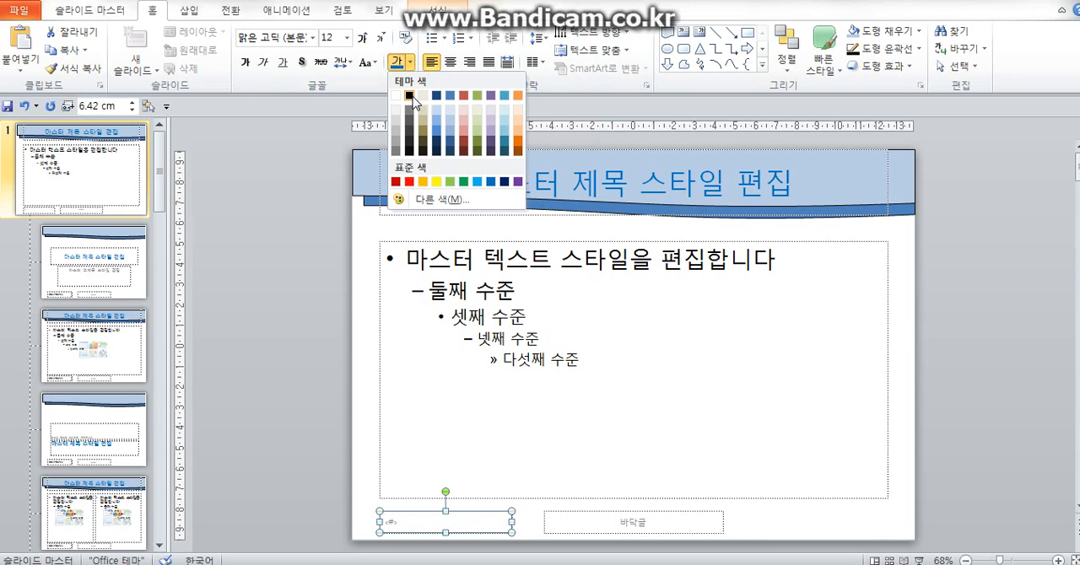
{"action": "left_click", "coordinate": [411, 96]}
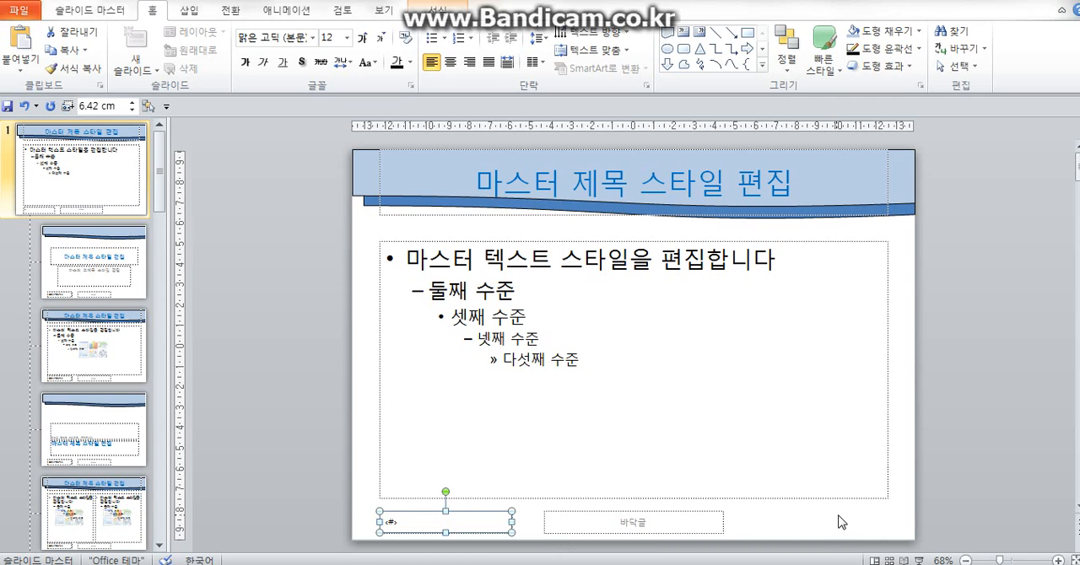
- Insert the 로고2 picture from the ITQ Picture folder onto the slide master
{"action": "left_click", "coordinate": [189, 11]}
{"action": "left_click", "coordinate": [62, 52]}
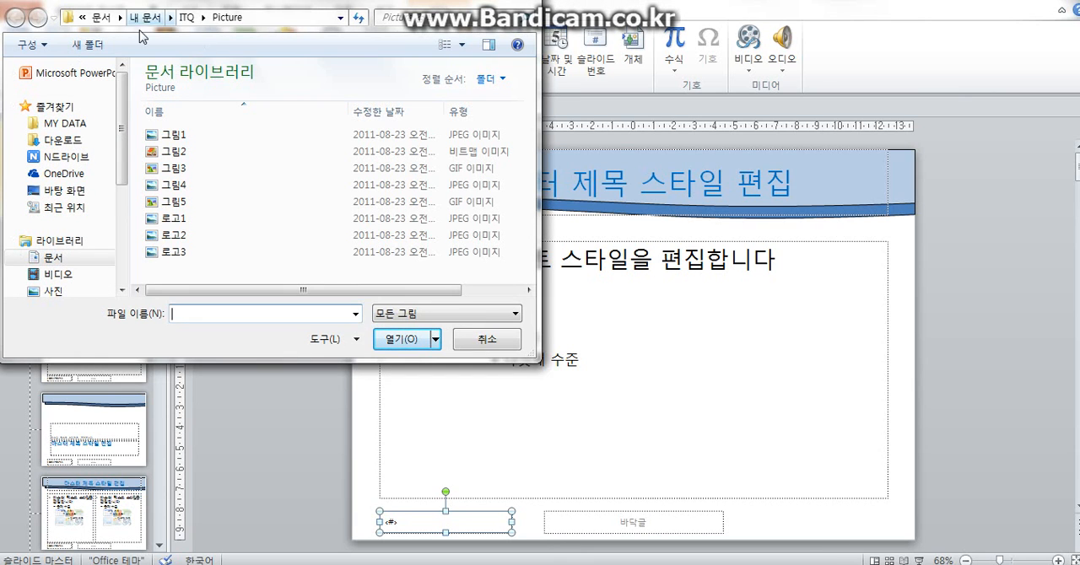
{"action": "left_click", "coordinate": [64, 259]}
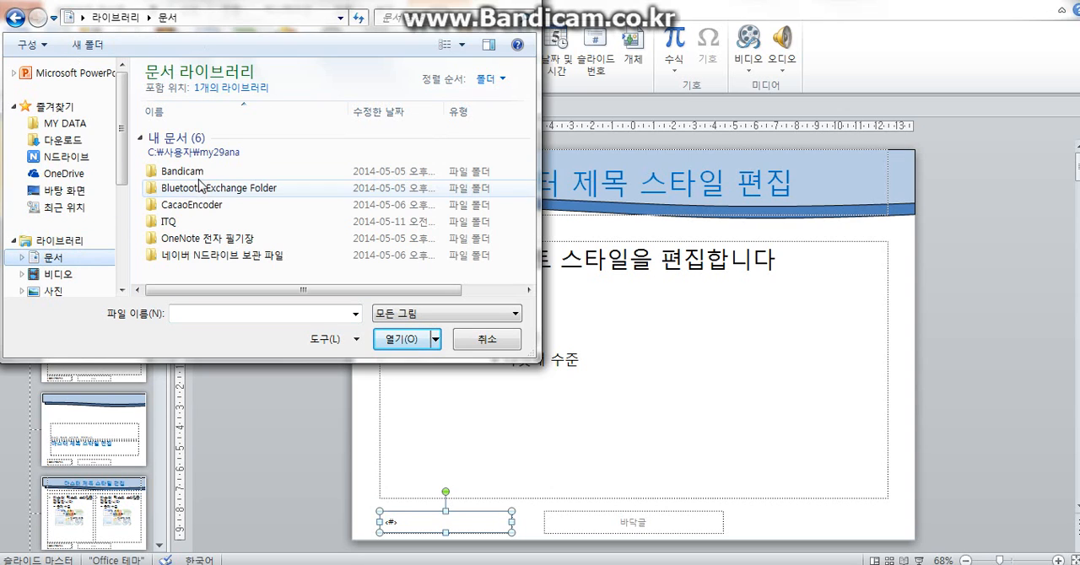
{"action": "double_click", "coordinate": [184, 223]}
{"action": "double_click", "coordinate": [179, 137]}
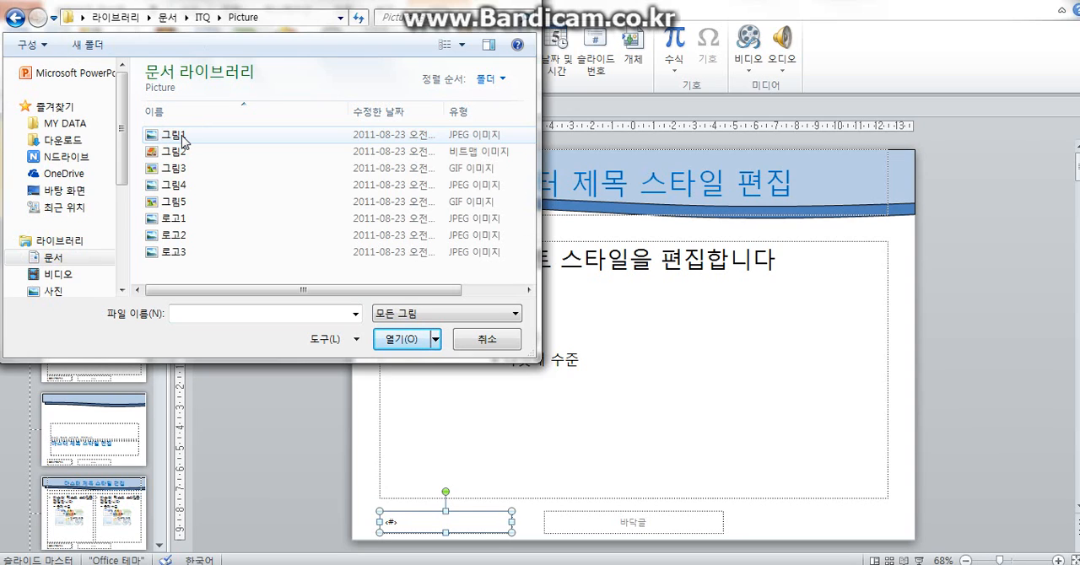
{"action": "left_click", "coordinate": [173, 240]}
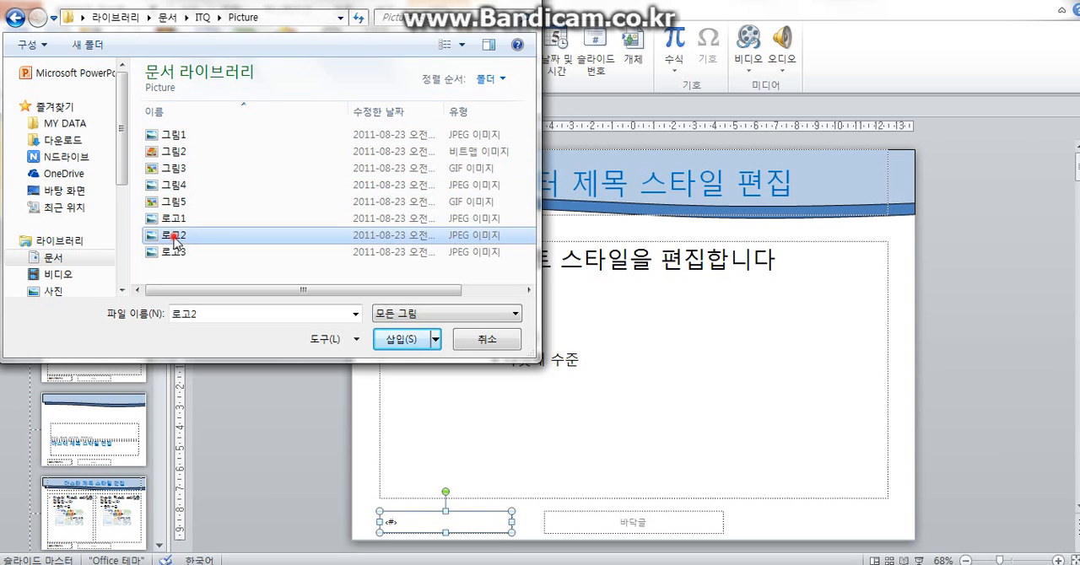
{"action": "left_click", "coordinate": [400, 340]}
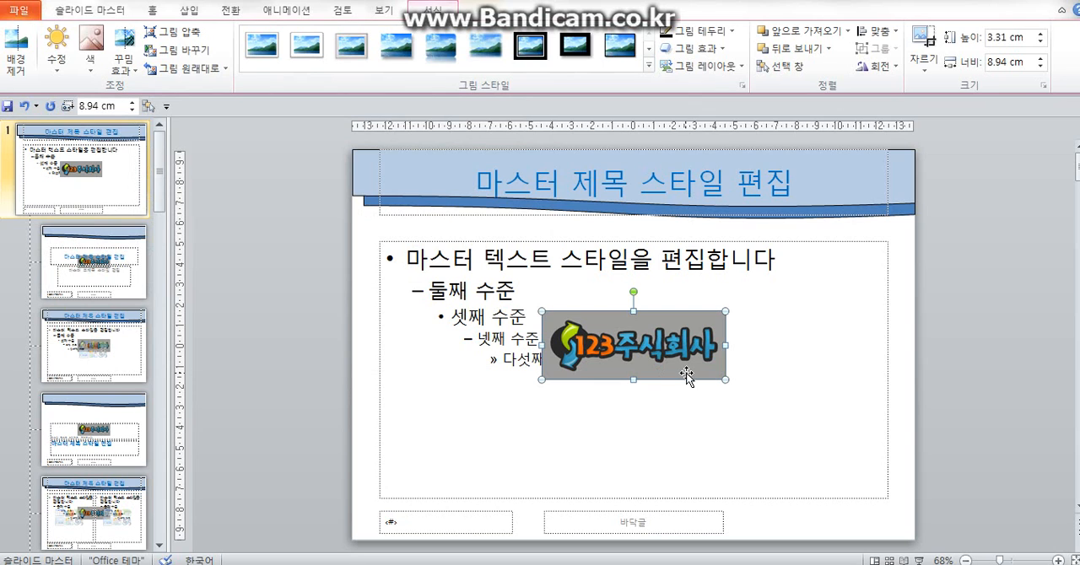
- Make the logo's gray background transparent and place it in the slide's lower-right corner at about 4.47 × 1.65 cm
{"action": "left_click", "coordinate": [90, 59]}
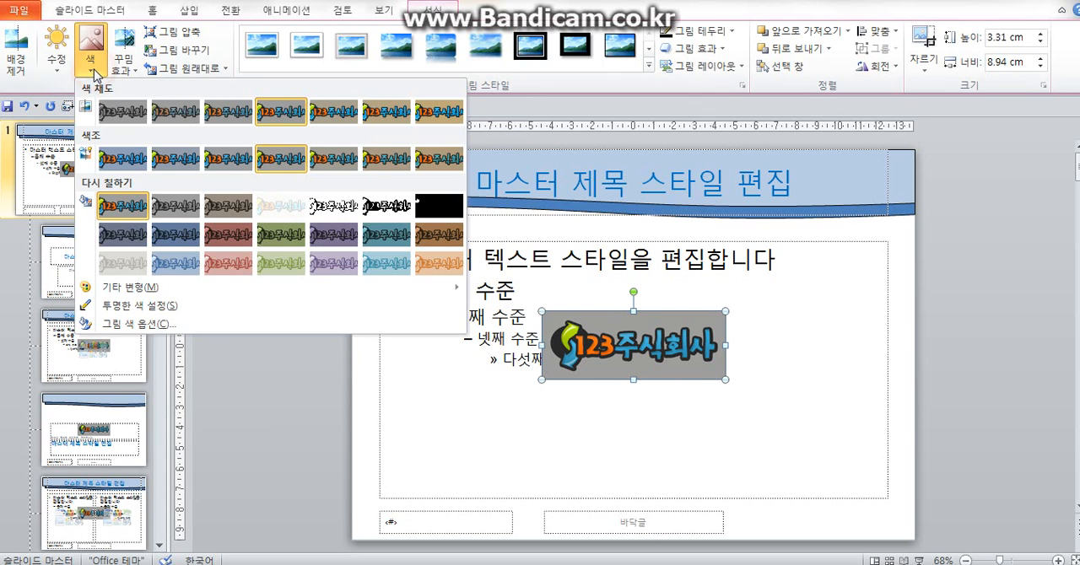
{"action": "left_click", "coordinate": [167, 307]}
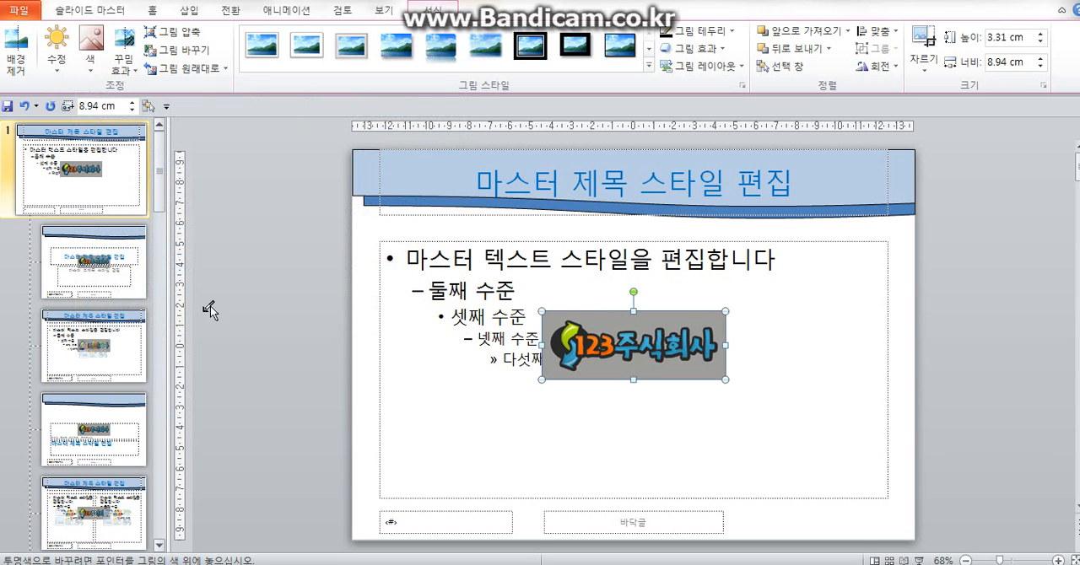
{"action": "left_click", "coordinate": [723, 369]}
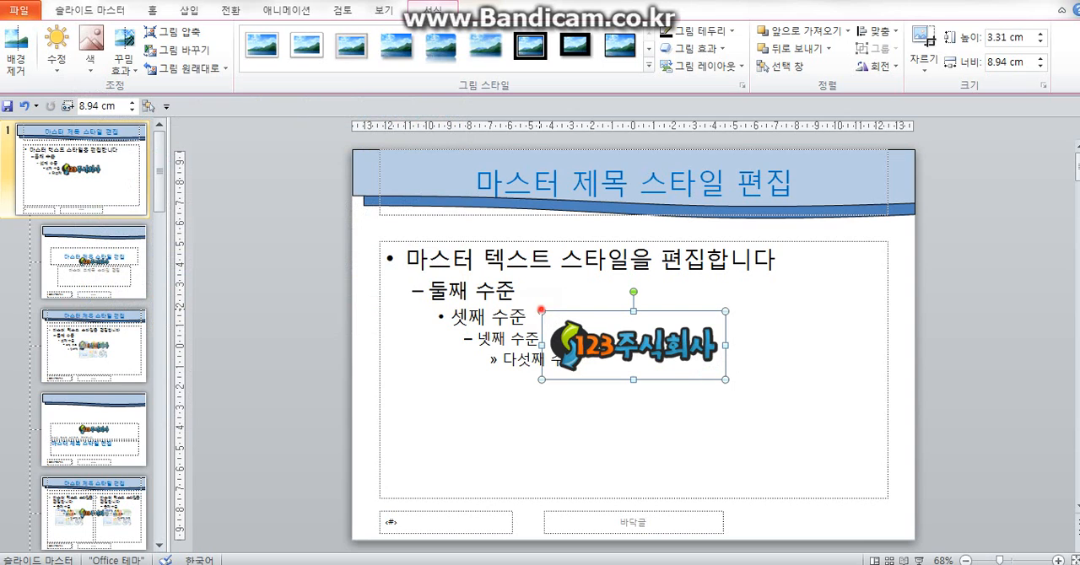
{"action": "left_click_drag", "start_coordinate": [541, 310], "coordinate": [826, 534]}
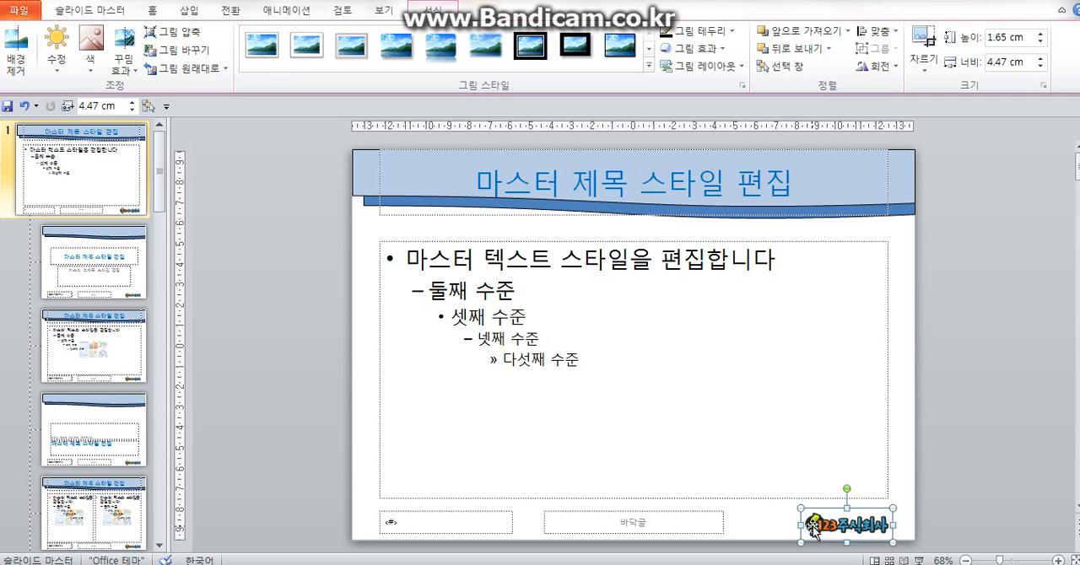
- Turn on slide numbers for all slides, with the option to not show them on the title slide
{"action": "left_click", "coordinate": [191, 12]}
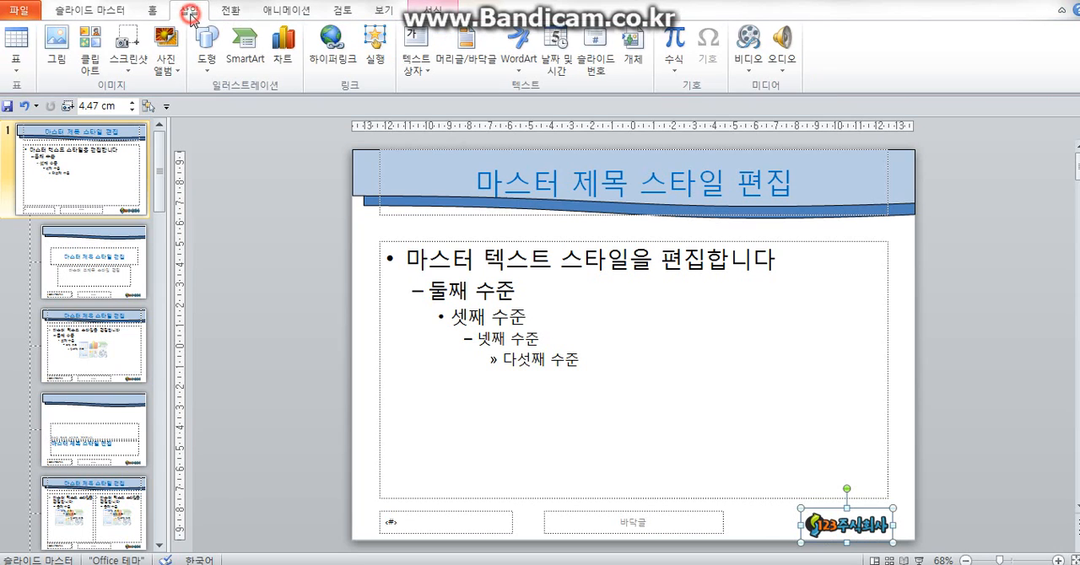
{"action": "left_click", "coordinate": [595, 71]}
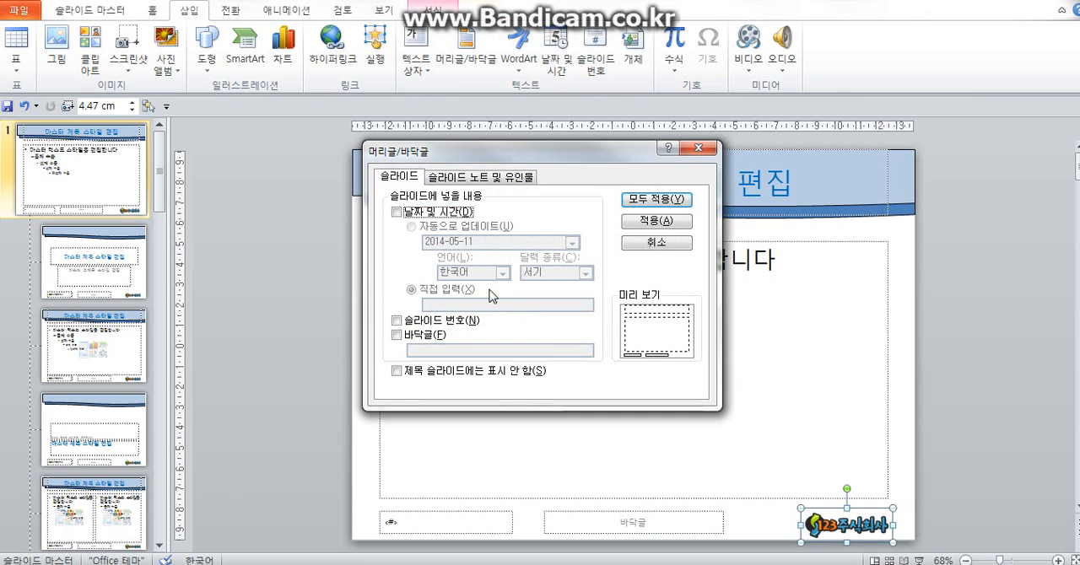
{"action": "left_click", "coordinate": [398, 321]}
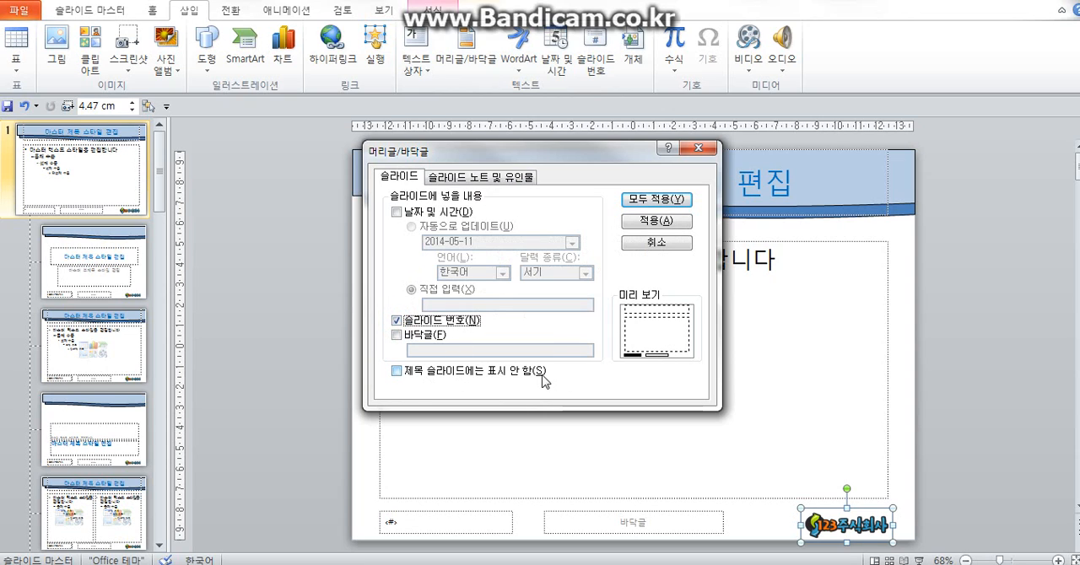
{"action": "left_click", "coordinate": [396, 371]}
{"action": "left_click", "coordinate": [641, 203]}
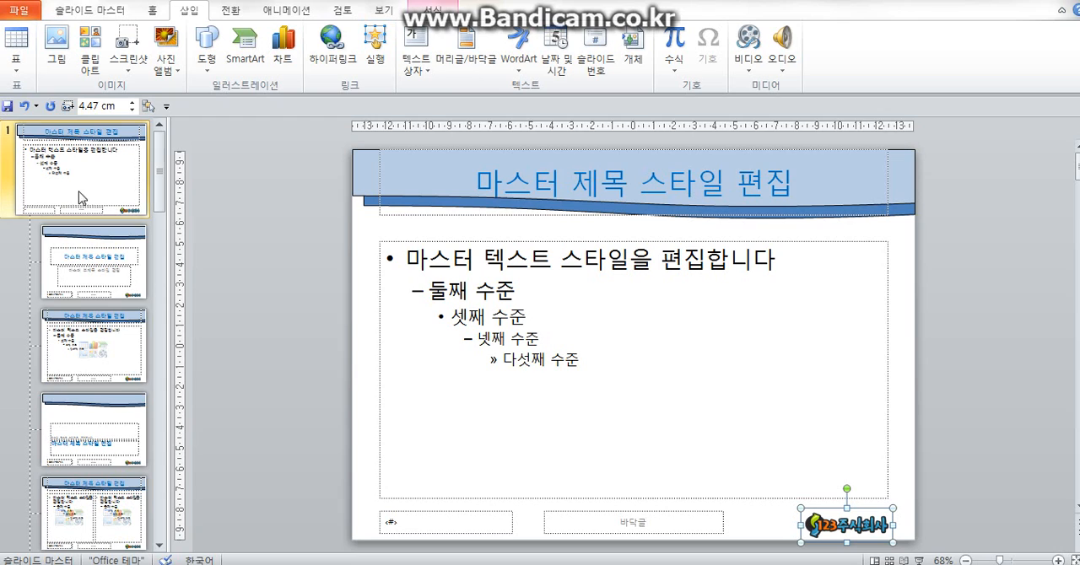
- Close the slide master view and add five new slides after the title slide, for six in total
{"action": "left_click", "coordinate": [81, 12]}
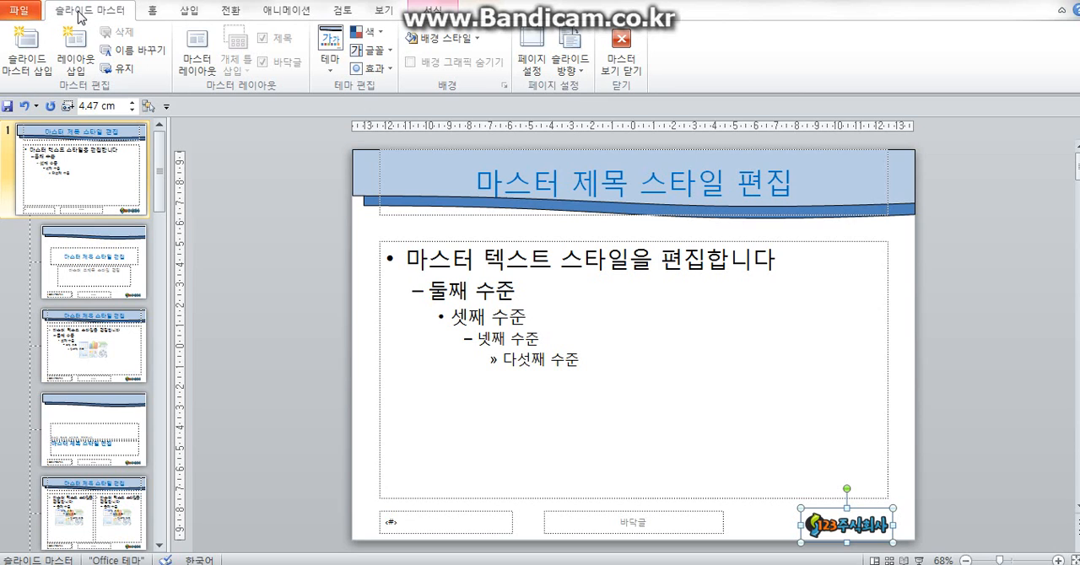
{"action": "left_click", "coordinate": [627, 49]}
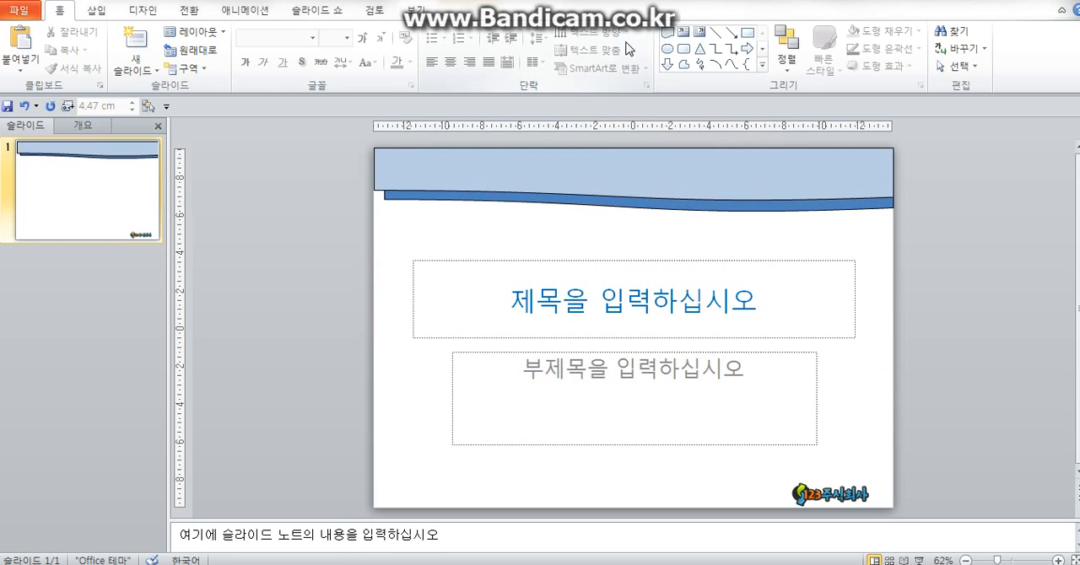
{"action": "left_click", "coordinate": [144, 205]}
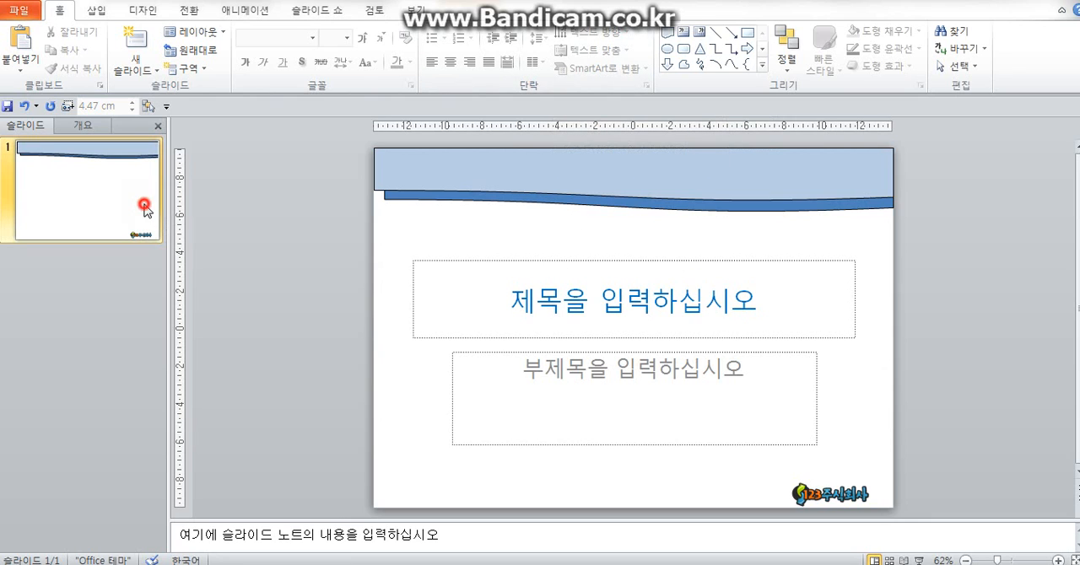
{"action": "key", "text": "Return"}
{"action": "key", "text": "Return"}
{"action": "key", "text": "Return"}
{"action": "key", "text": "Return"}
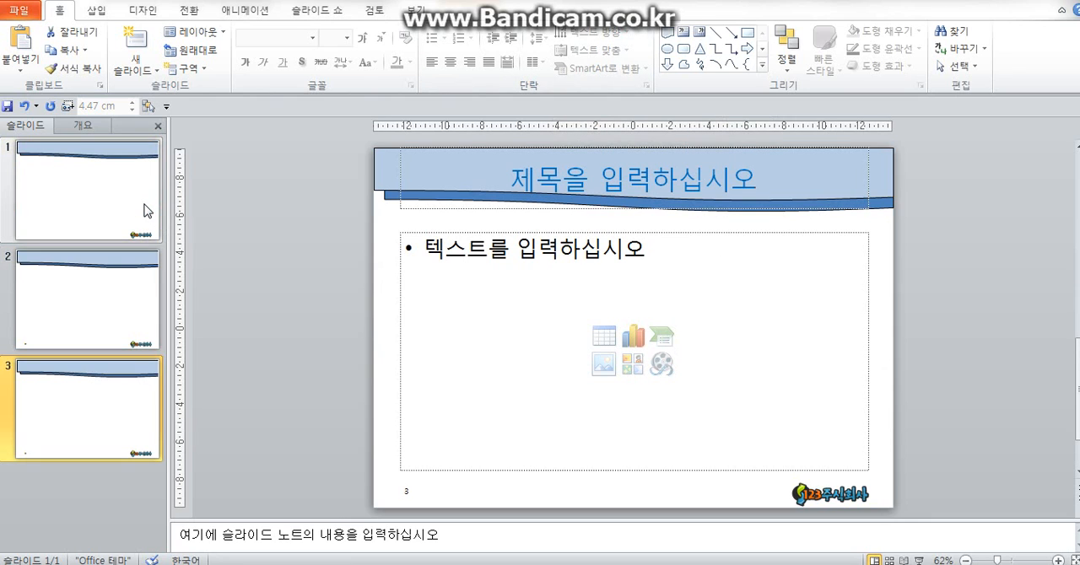
{"action": "key", "text": "Return"}
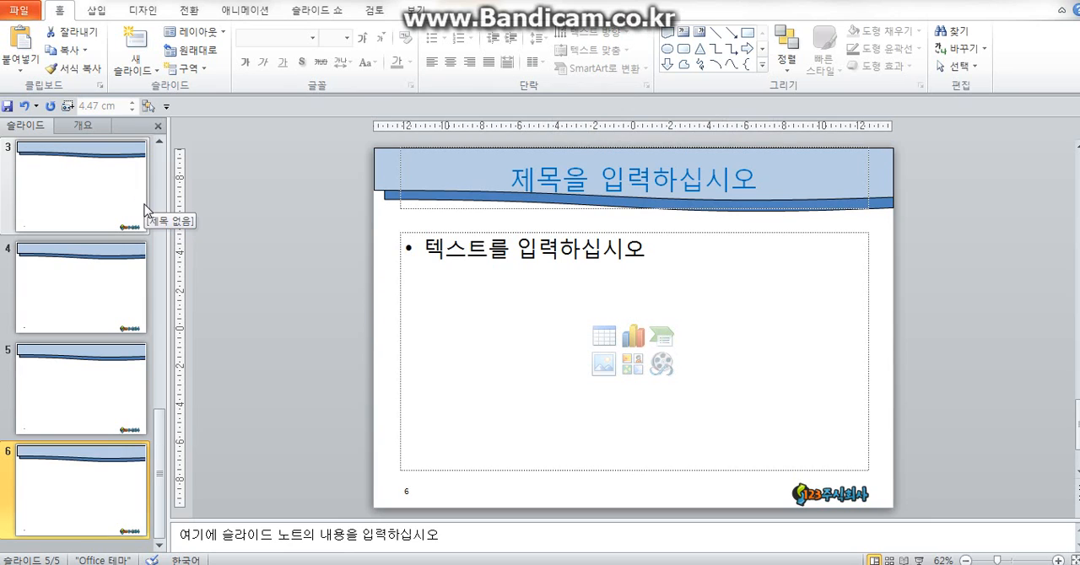
- Check the master design and slide numbers on the added slides, and return to the title slide
{"action": "left_click", "coordinate": [133, 399]}
{"action": "left_click", "coordinate": [91, 217]}
{"action": "scroll", "coordinate": [118, 354], "scroll_direction": "up", "scroll_amount": 3}
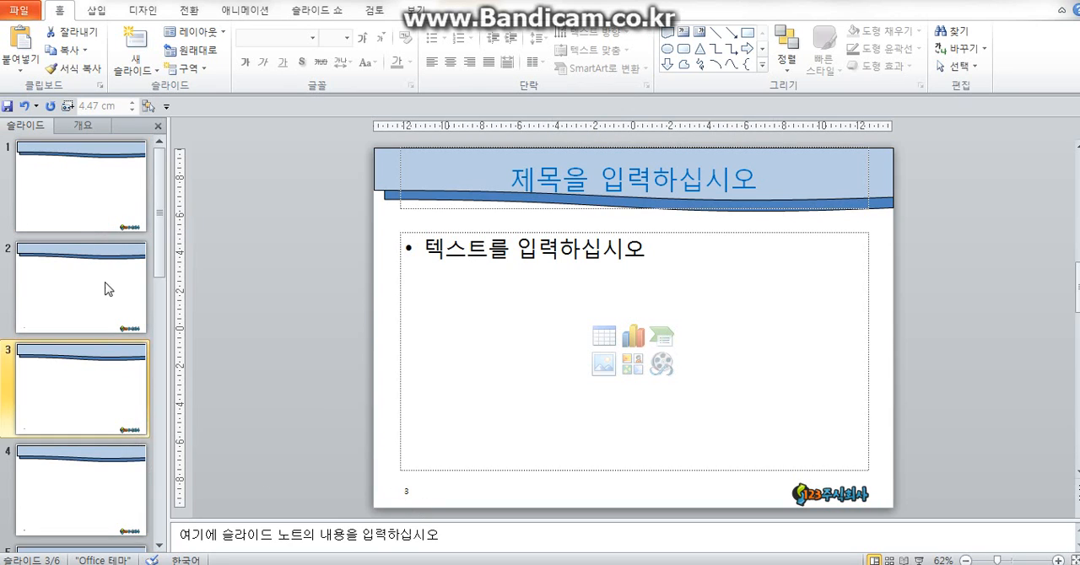
{"action": "left_click", "coordinate": [82, 218]}
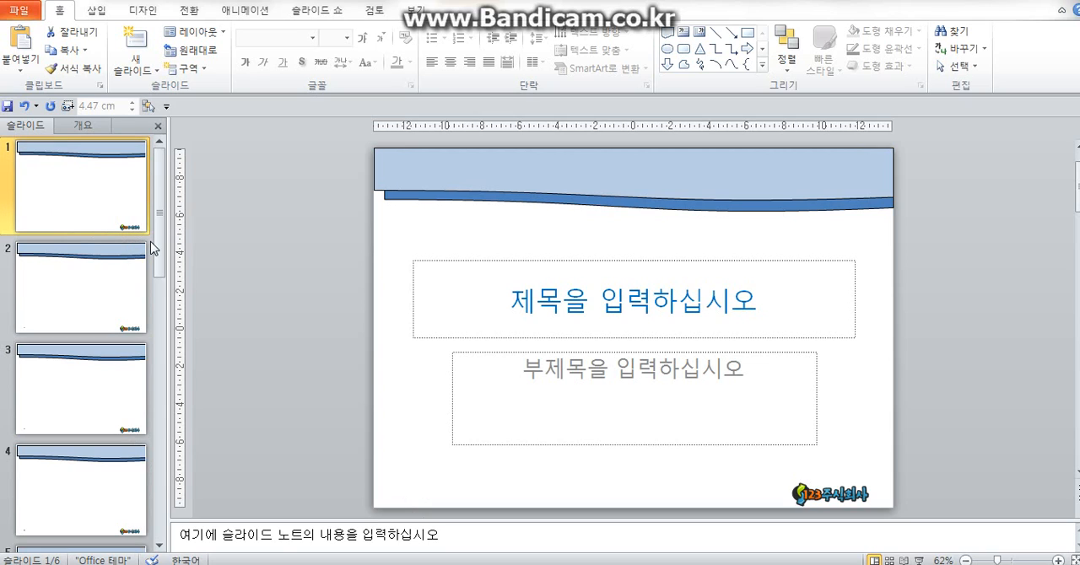